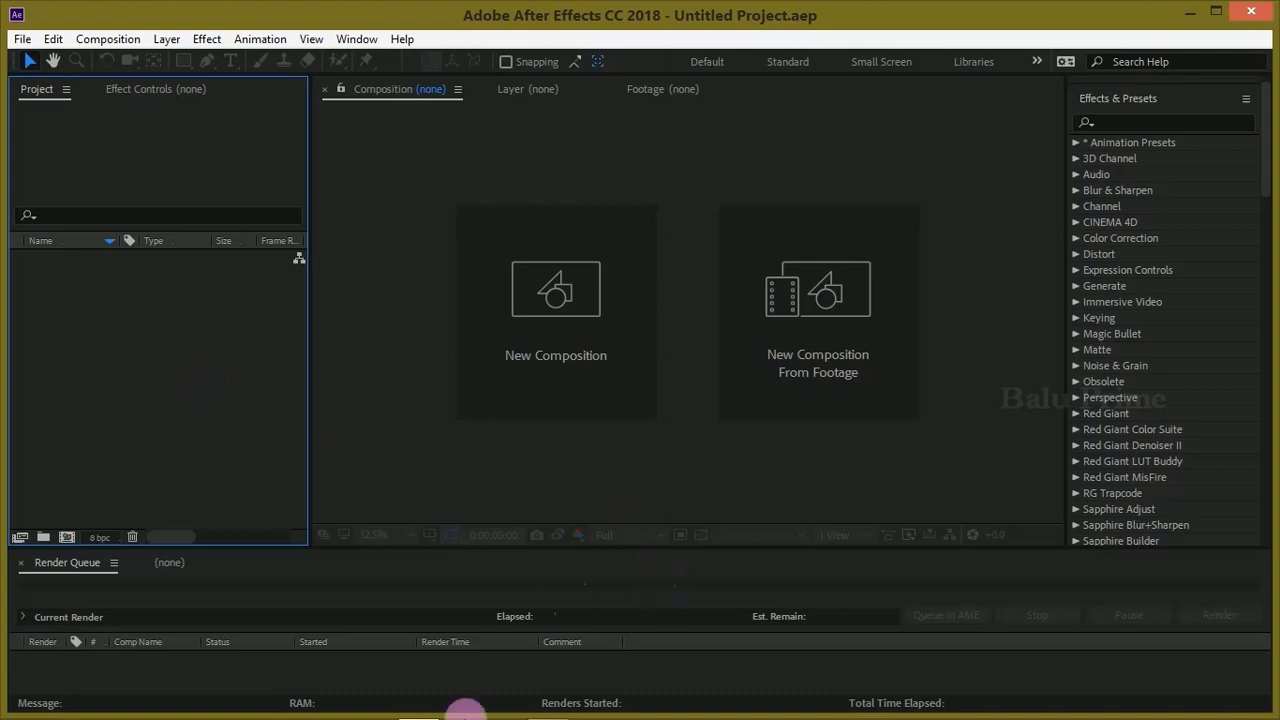
- Import footage.mov and bensound-funnysong.mp3 from the source folder into the Project panel
{"action": "left_click", "coordinate": [547, 706]}
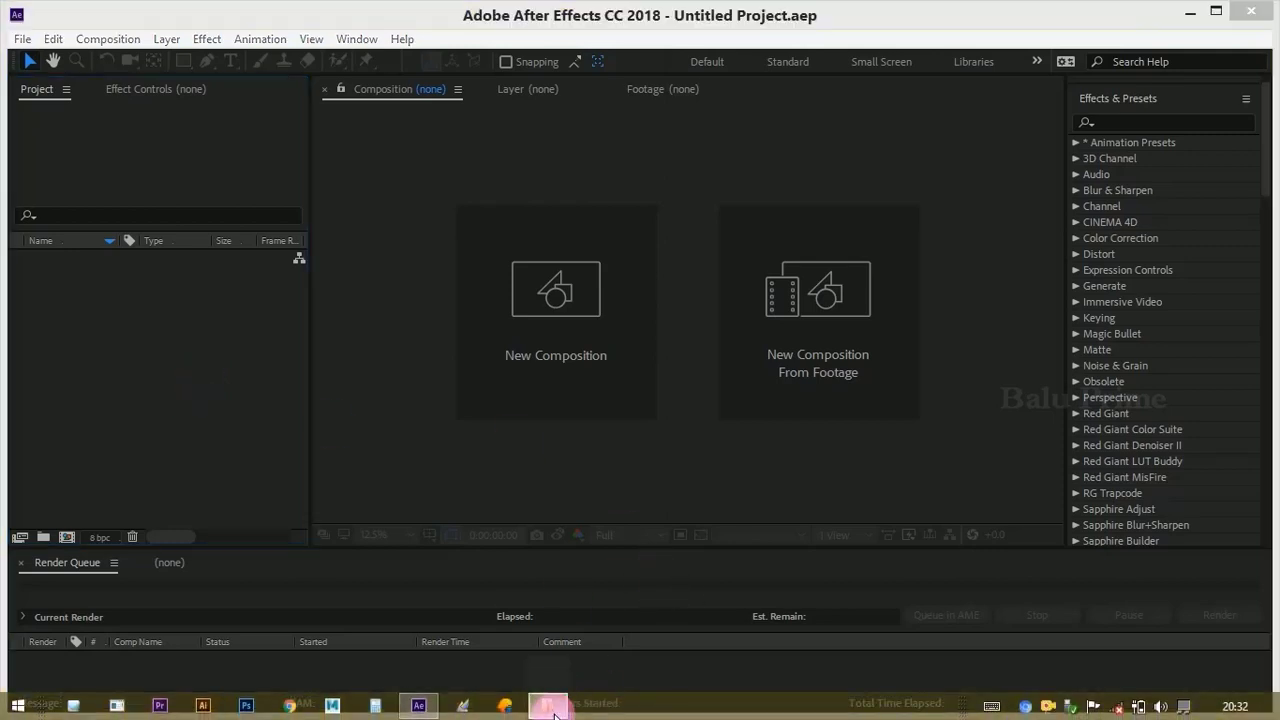
{"action": "left_click_drag", "start_coordinate": [631, 40], "coordinate": [1102, 60]}
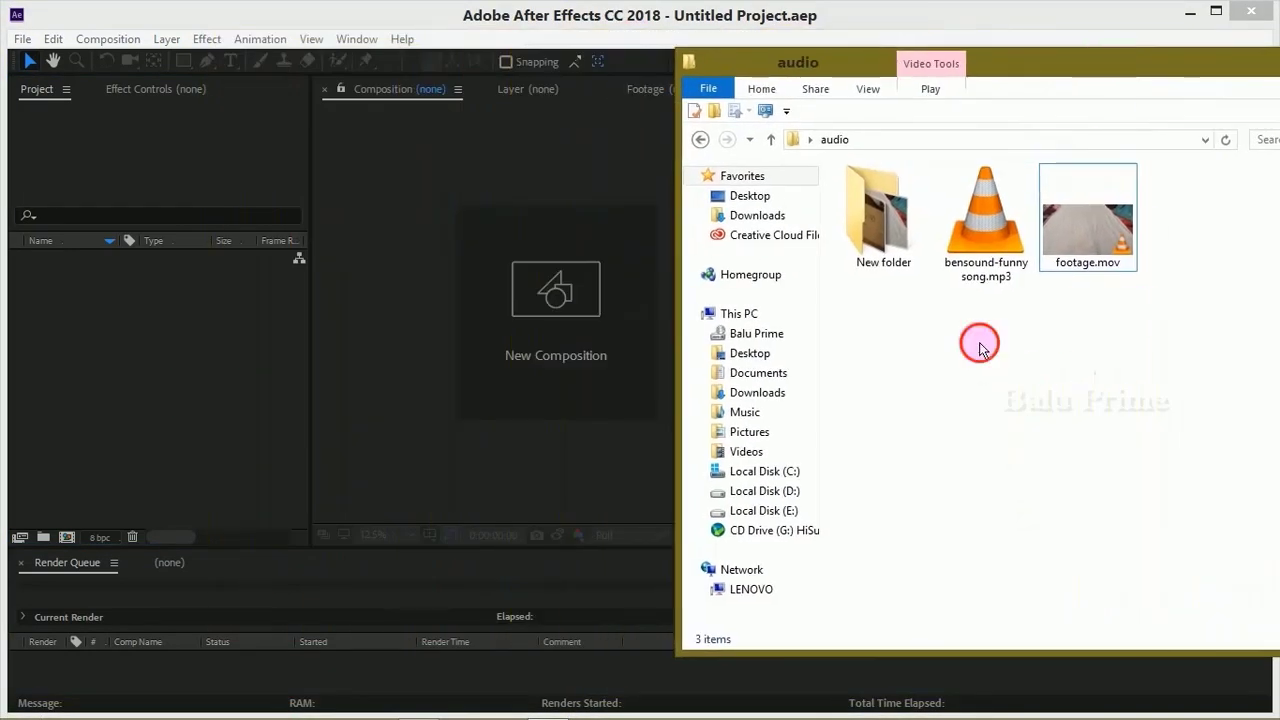
{"action": "left_click_drag", "start_coordinate": [978, 340], "coordinate": [128, 380]}
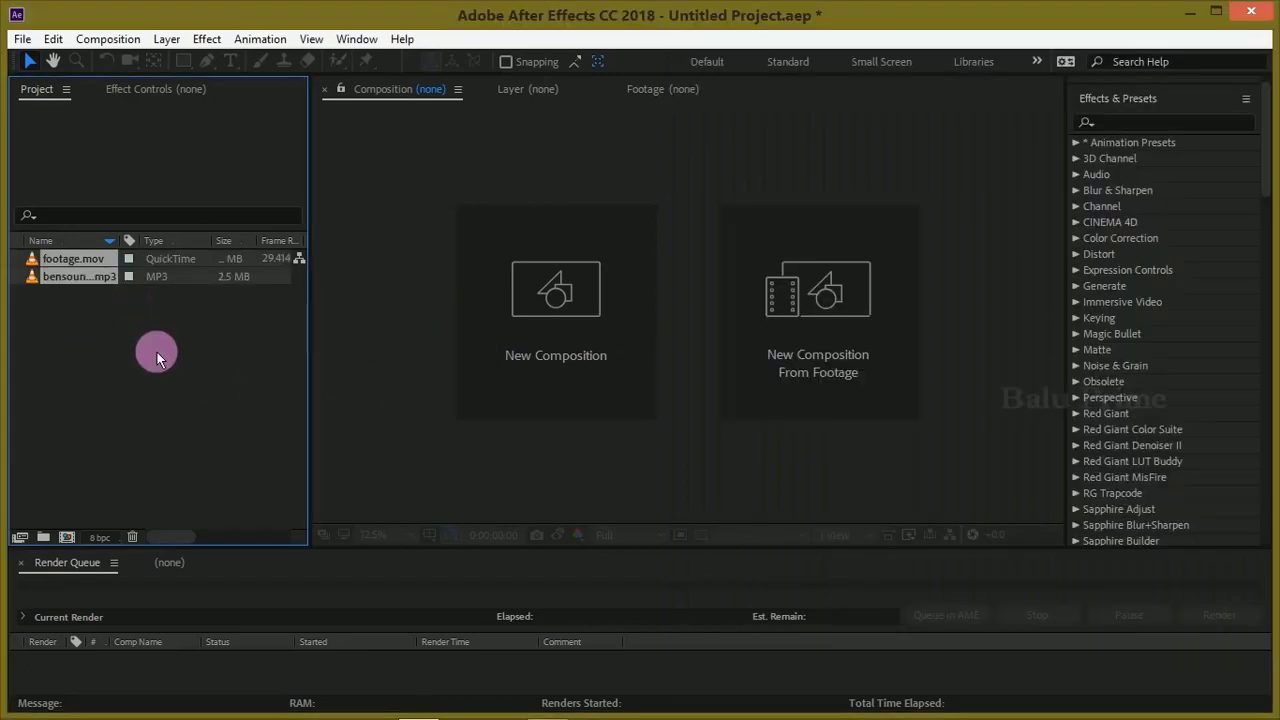
- Build a composition from footage.mov, preview it, and add the song to it
{"action": "left_click", "coordinate": [157, 352]}
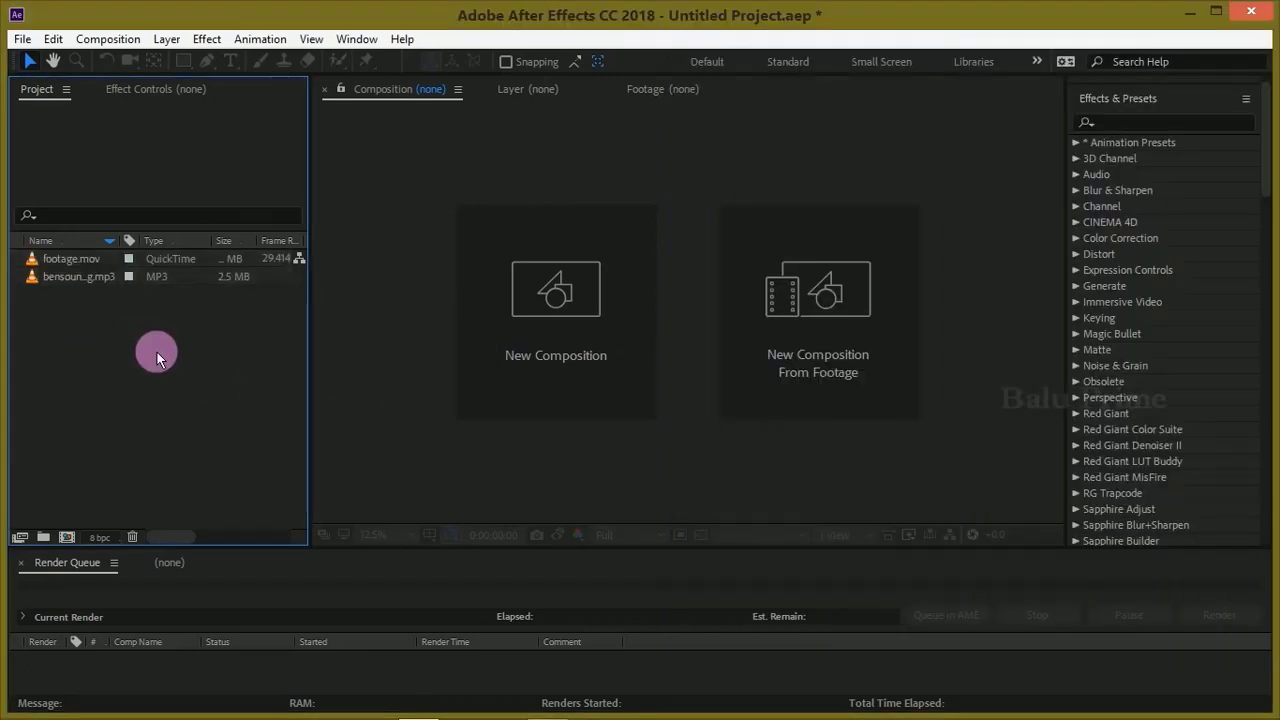
{"action": "left_click_drag", "start_coordinate": [73, 268], "coordinate": [71, 527]}
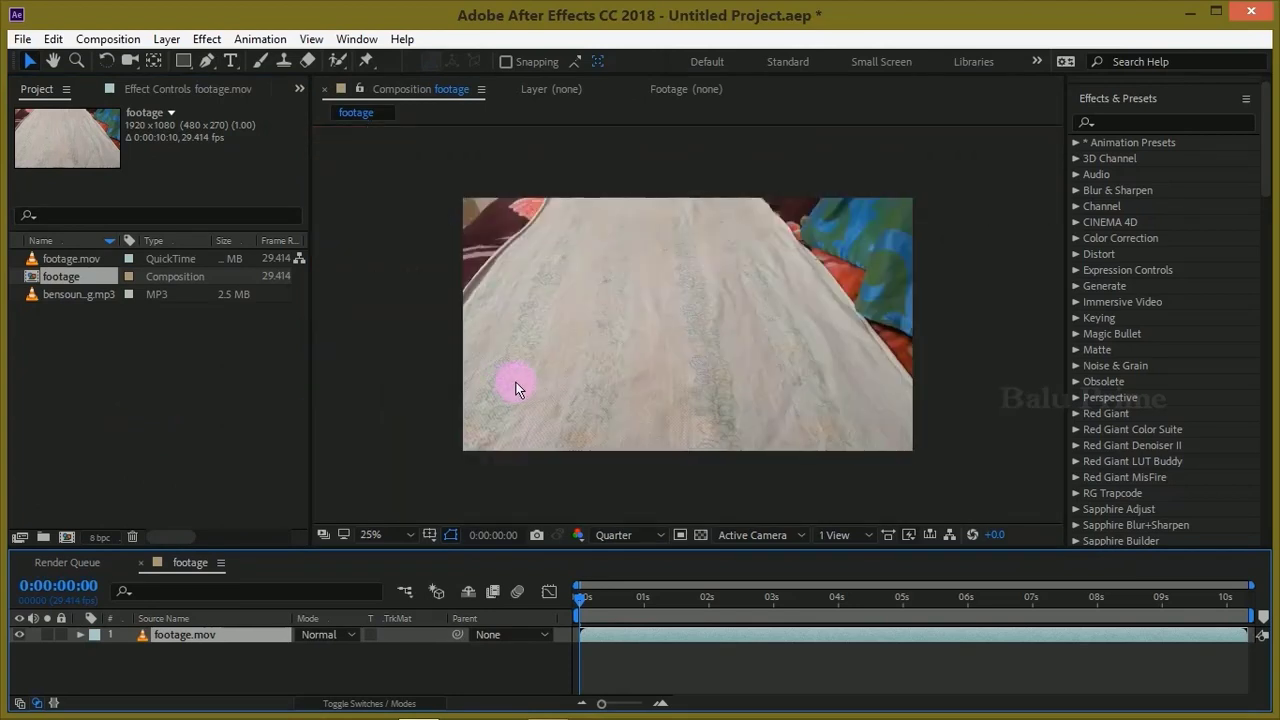
{"action": "key", "text": "space"}
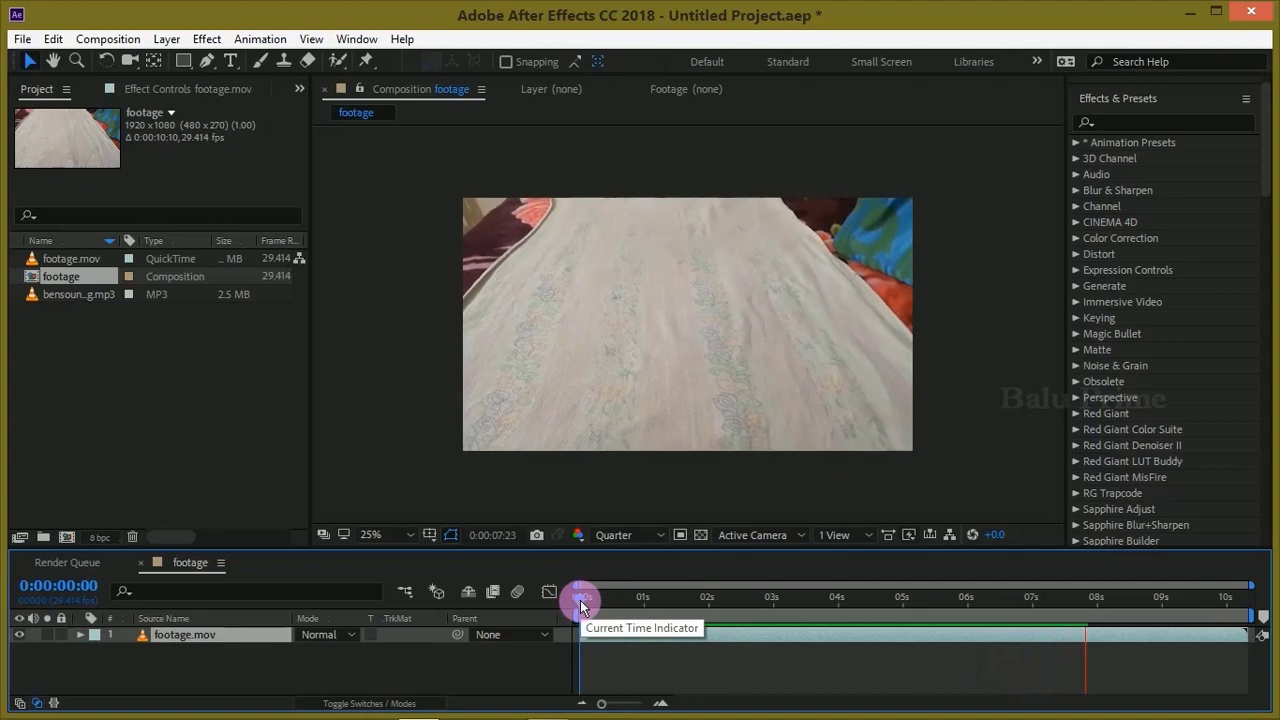
{"action": "key", "text": "space"}
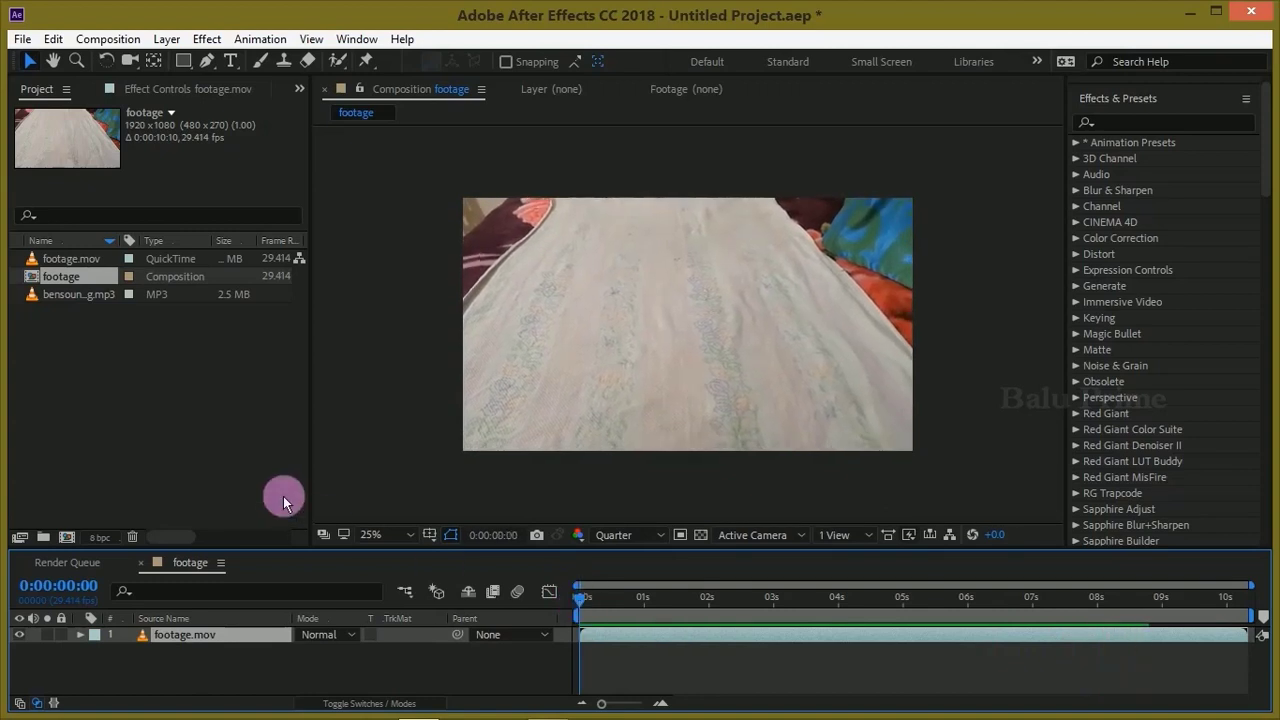
{"action": "left_click_drag", "start_coordinate": [73, 297], "coordinate": [177, 682]}
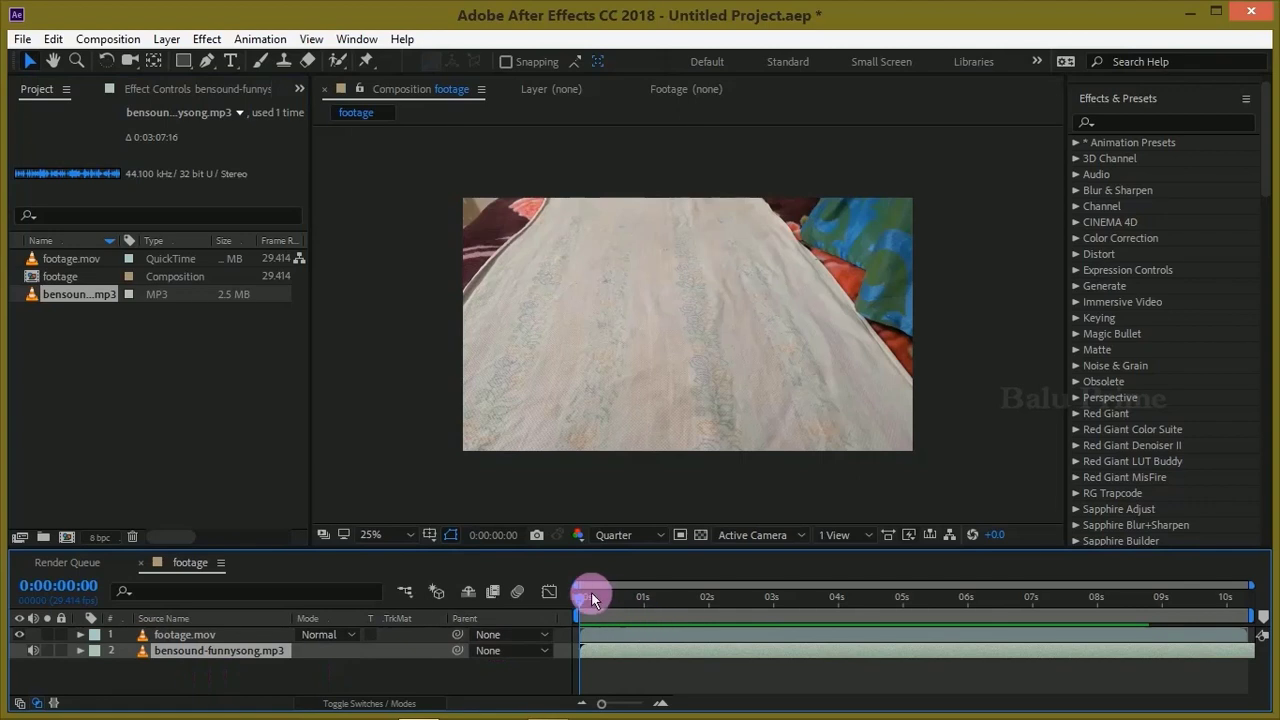
- Select the footage.mov layer and start Track Camera on it
{"action": "left_click", "coordinate": [639, 637]}
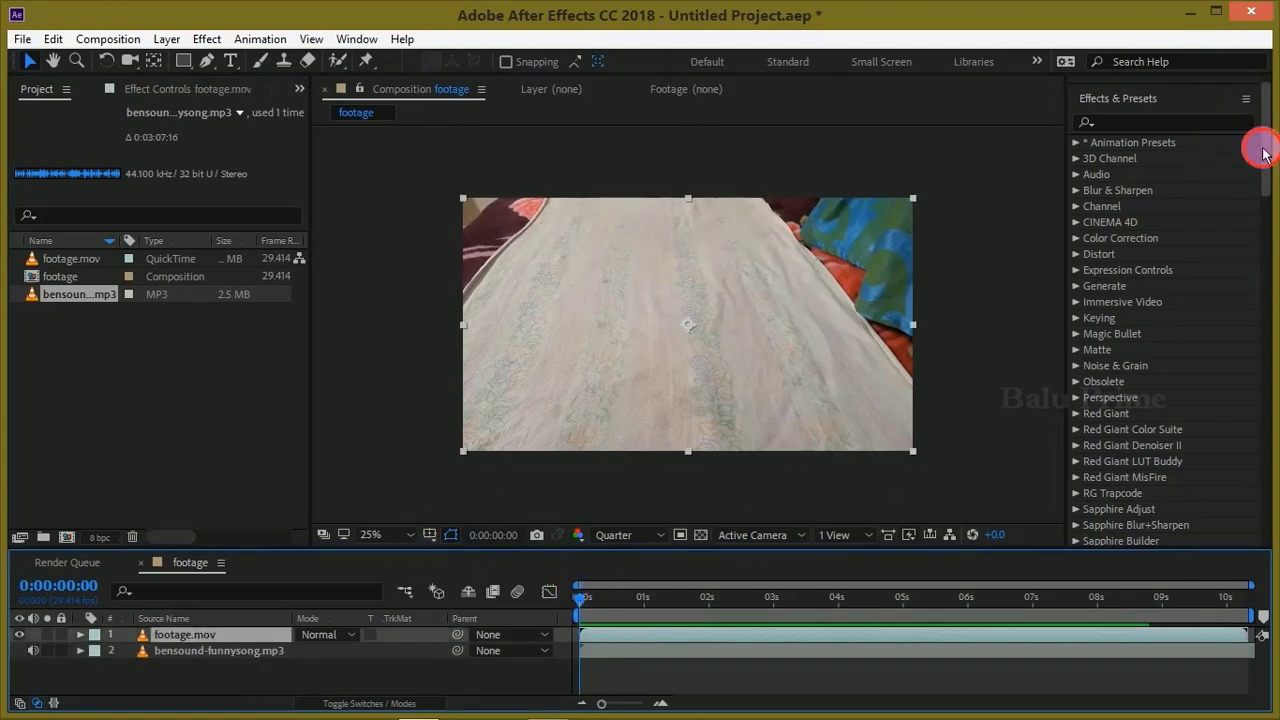
{"action": "left_click_drag", "start_coordinate": [1262, 150], "coordinate": [1260, 337]}
{"action": "left_click", "coordinate": [1125, 265]}
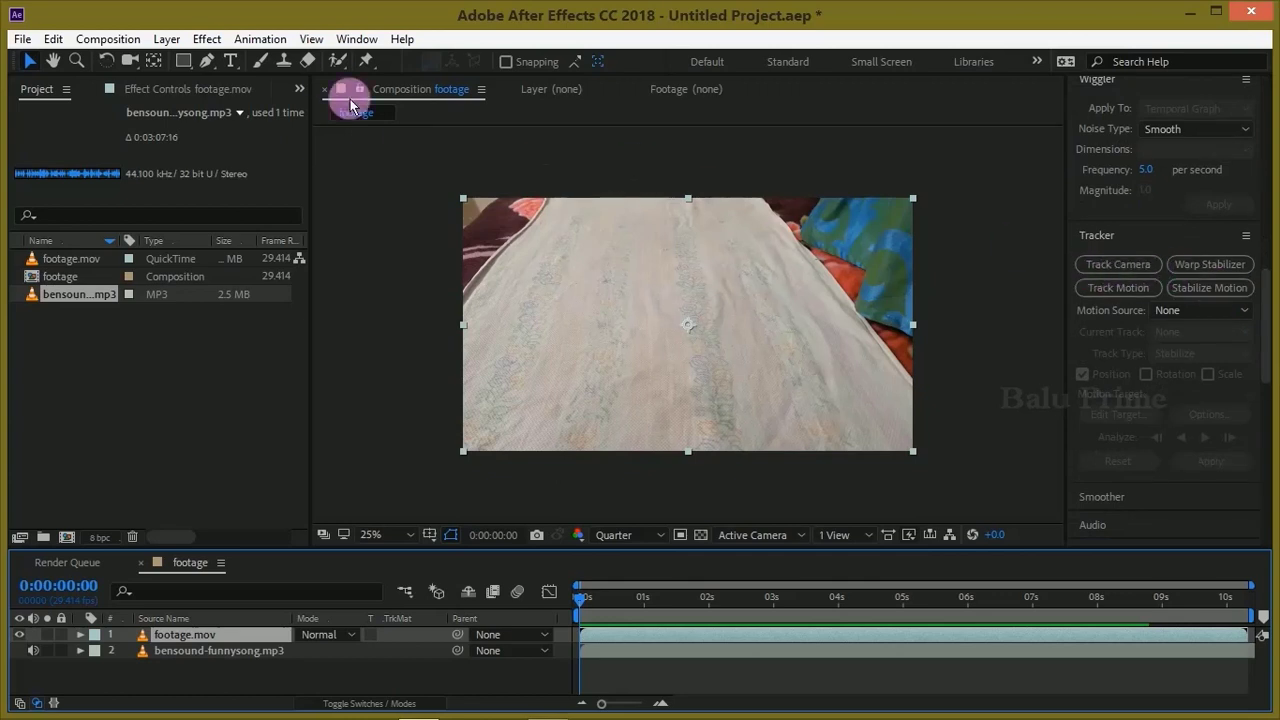
{"action": "left_click", "coordinate": [355, 40]}
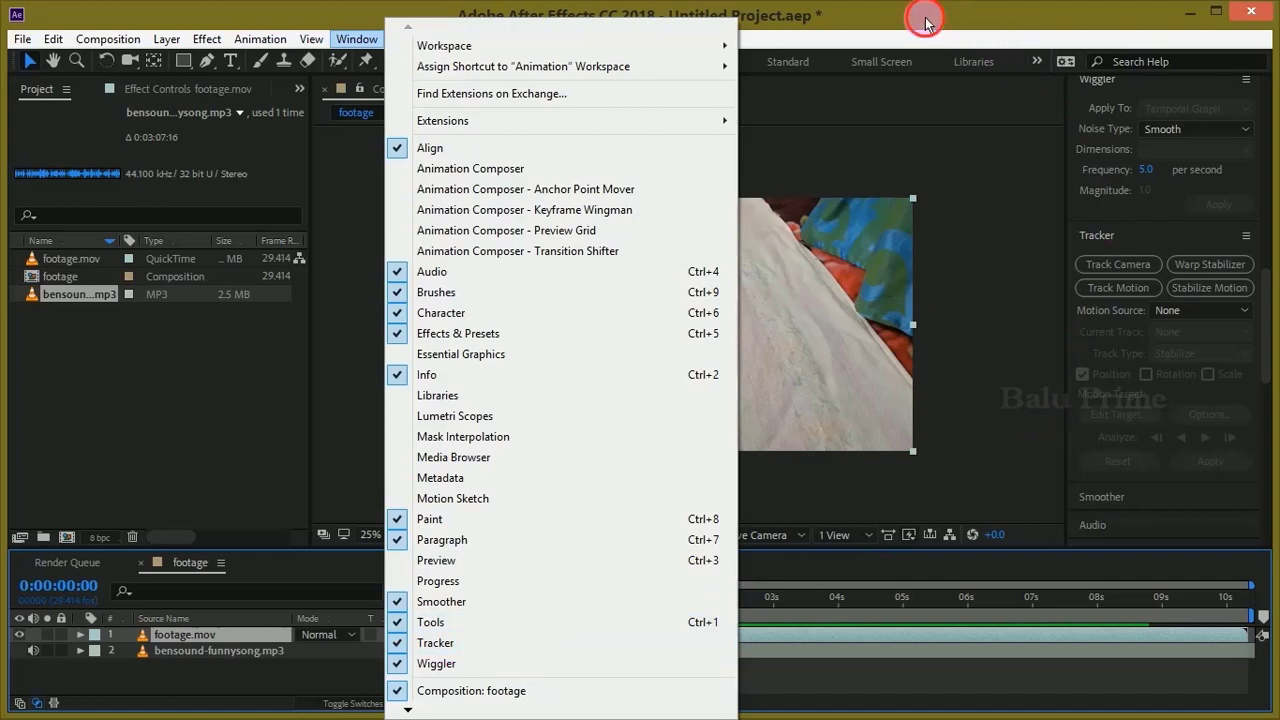
{"action": "left_click", "coordinate": [979, 23]}
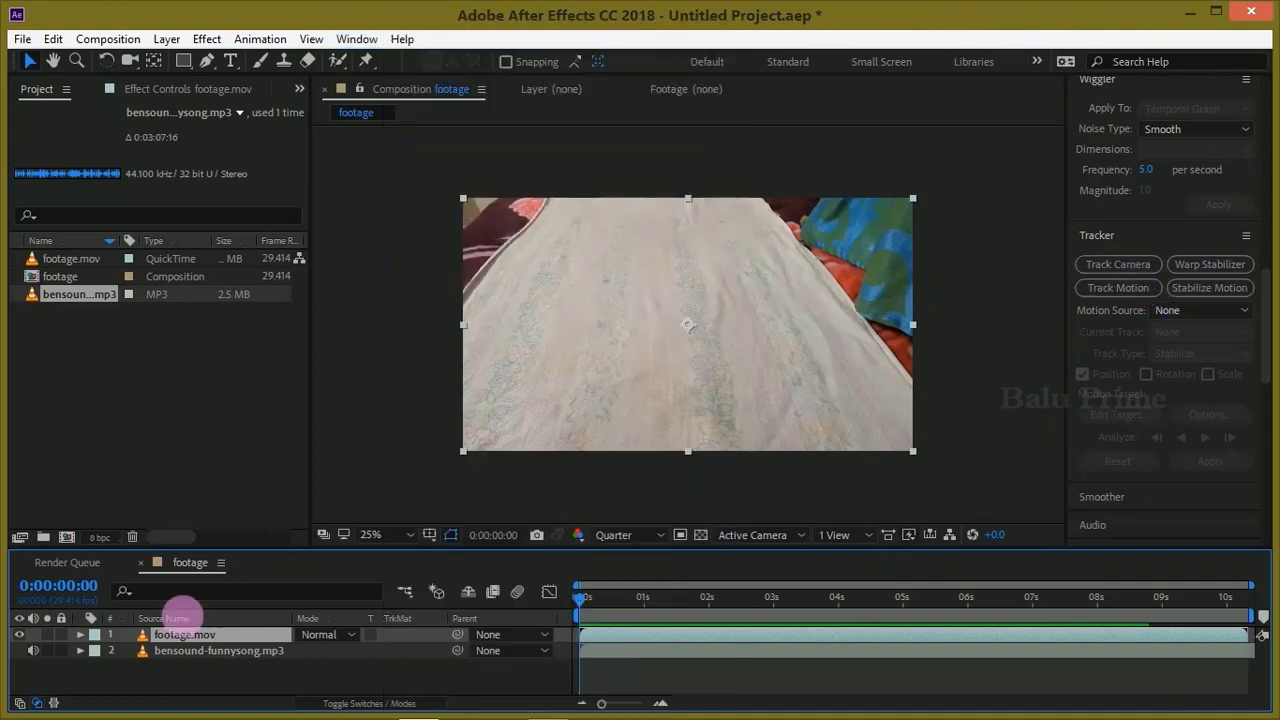
{"action": "left_click", "coordinate": [1126, 264]}
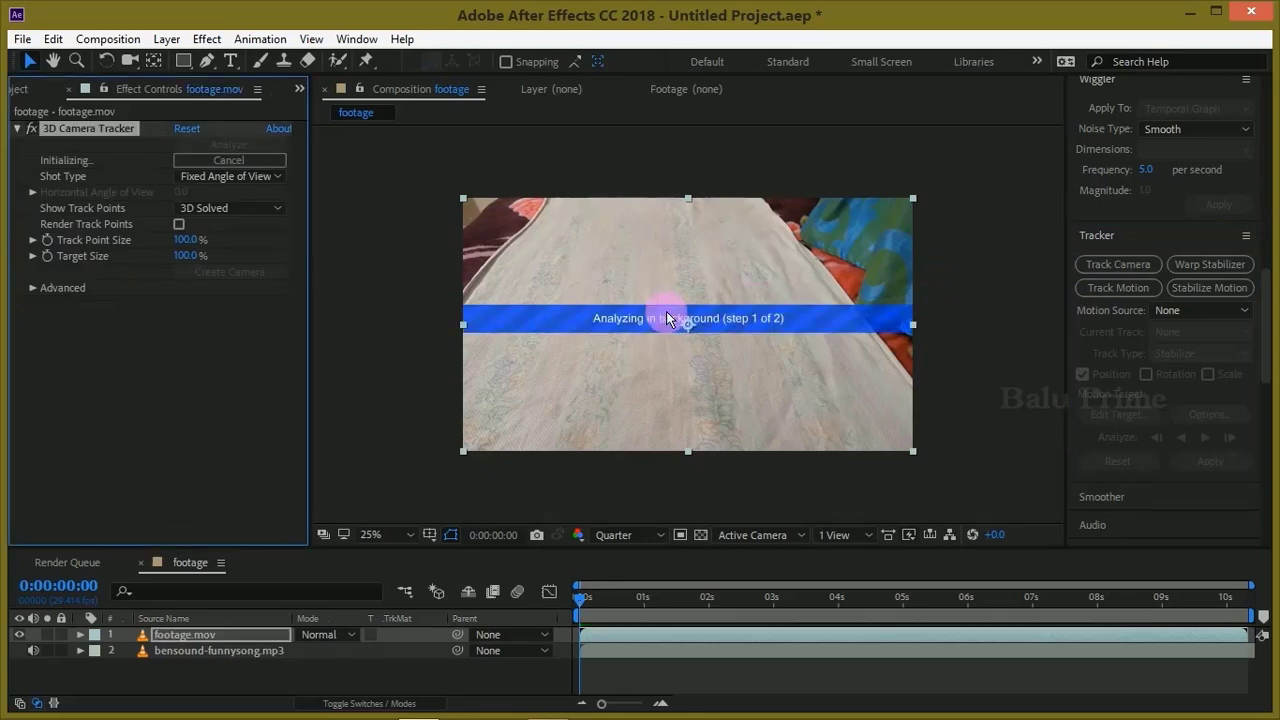
- After the camera solve finishes, enlarge Track Point Size to 176%
{"action": "scroll", "coordinate": [667, 318], "scroll_direction": "up", "scroll_amount": 1}
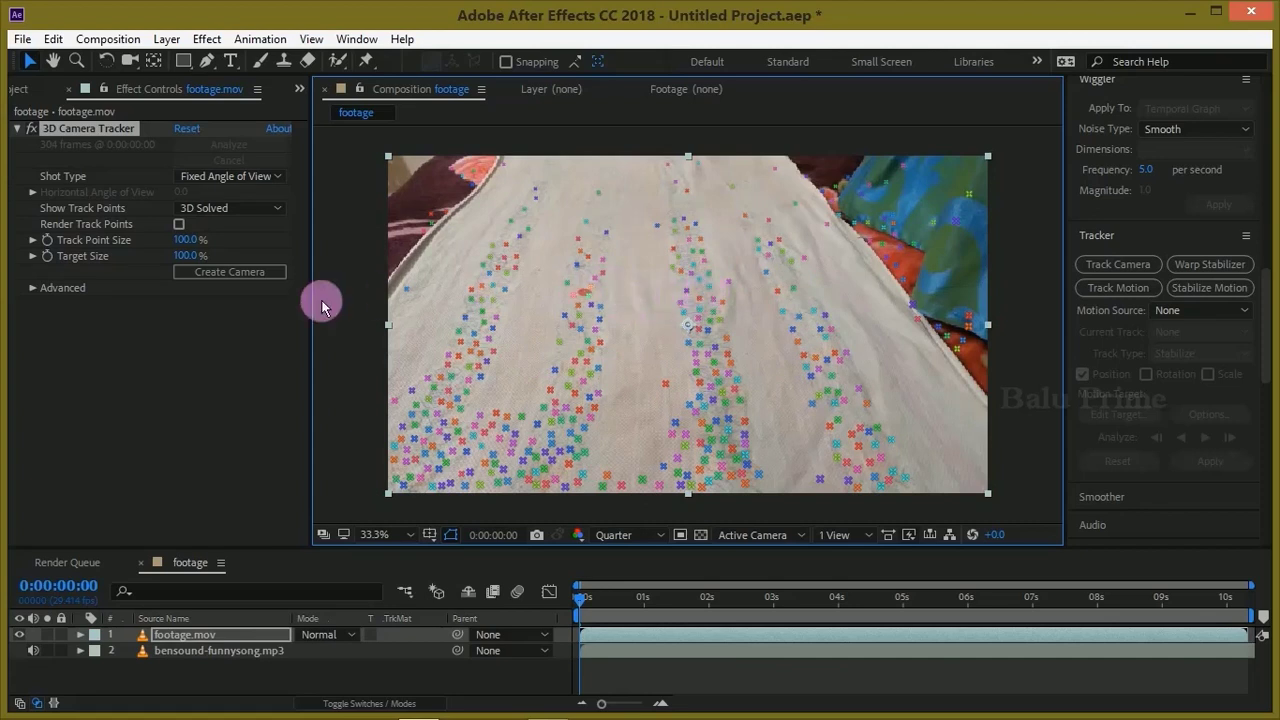
{"action": "left_click_drag", "start_coordinate": [190, 240], "coordinate": [261, 236]}
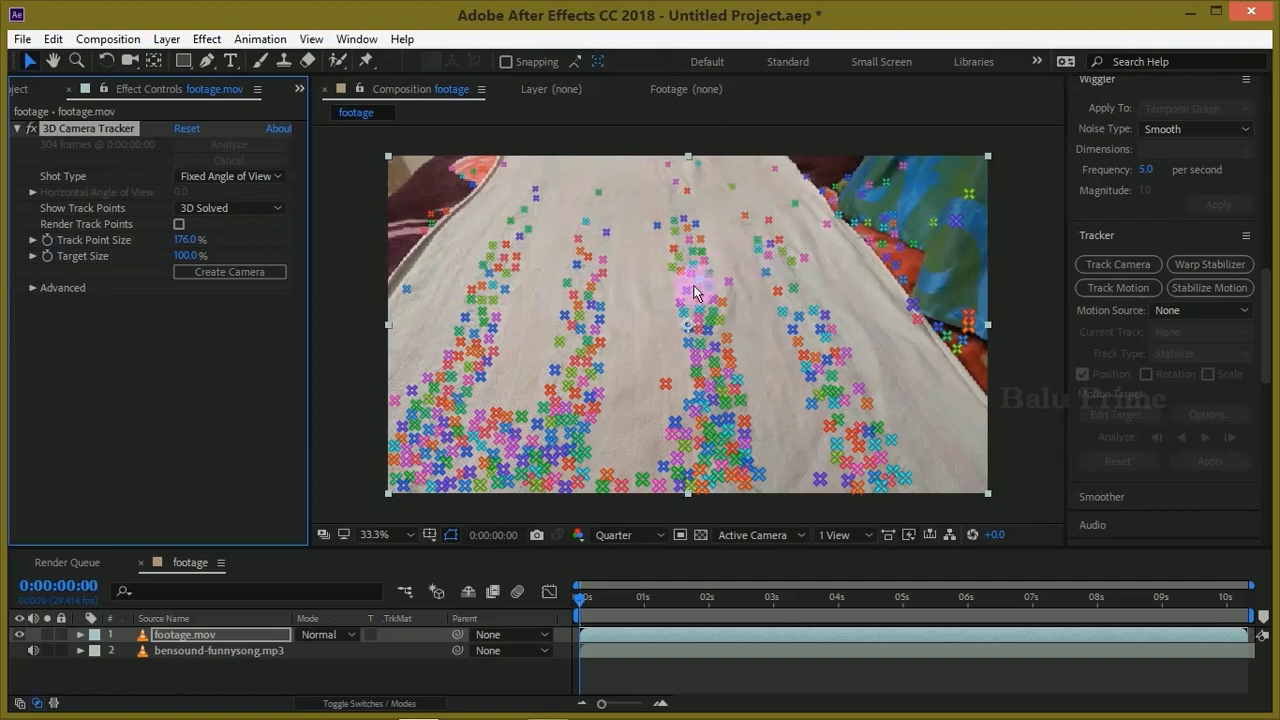
- Create a solid and camera from the sheet's centre track point and select Track Solid 1
{"action": "right_click", "coordinate": [652, 313]}
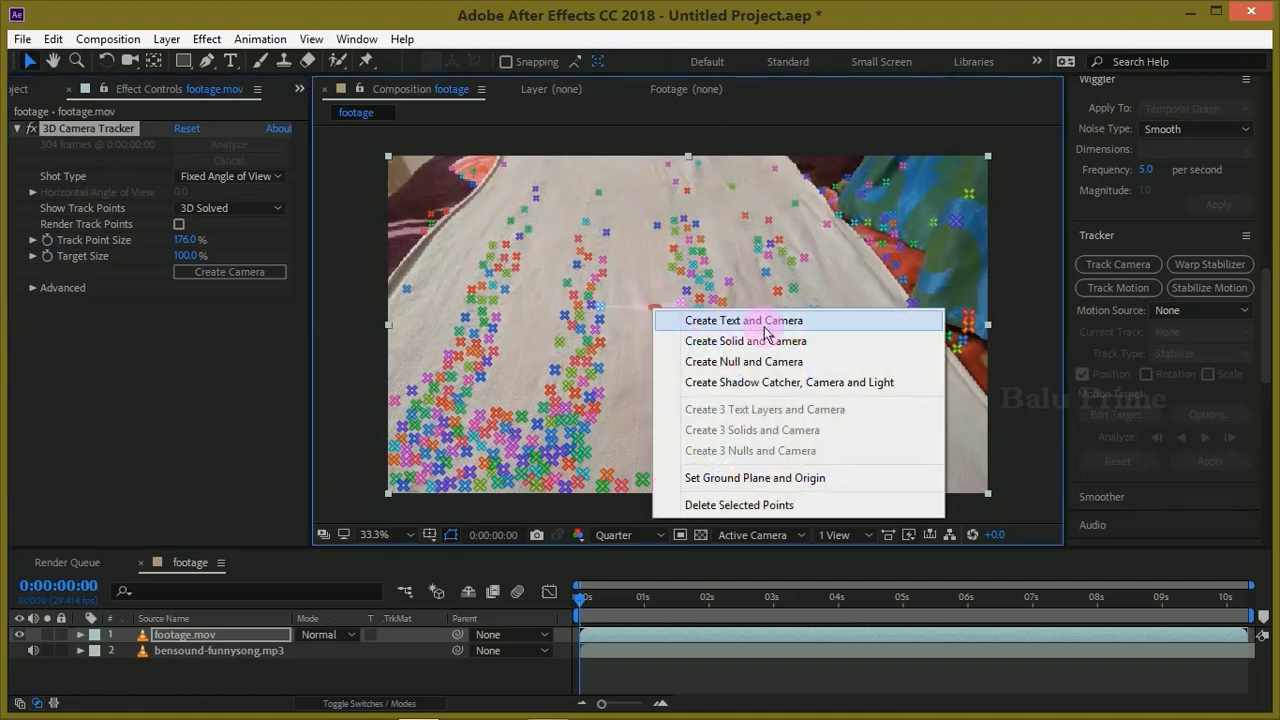
{"action": "left_click", "coordinate": [786, 343]}
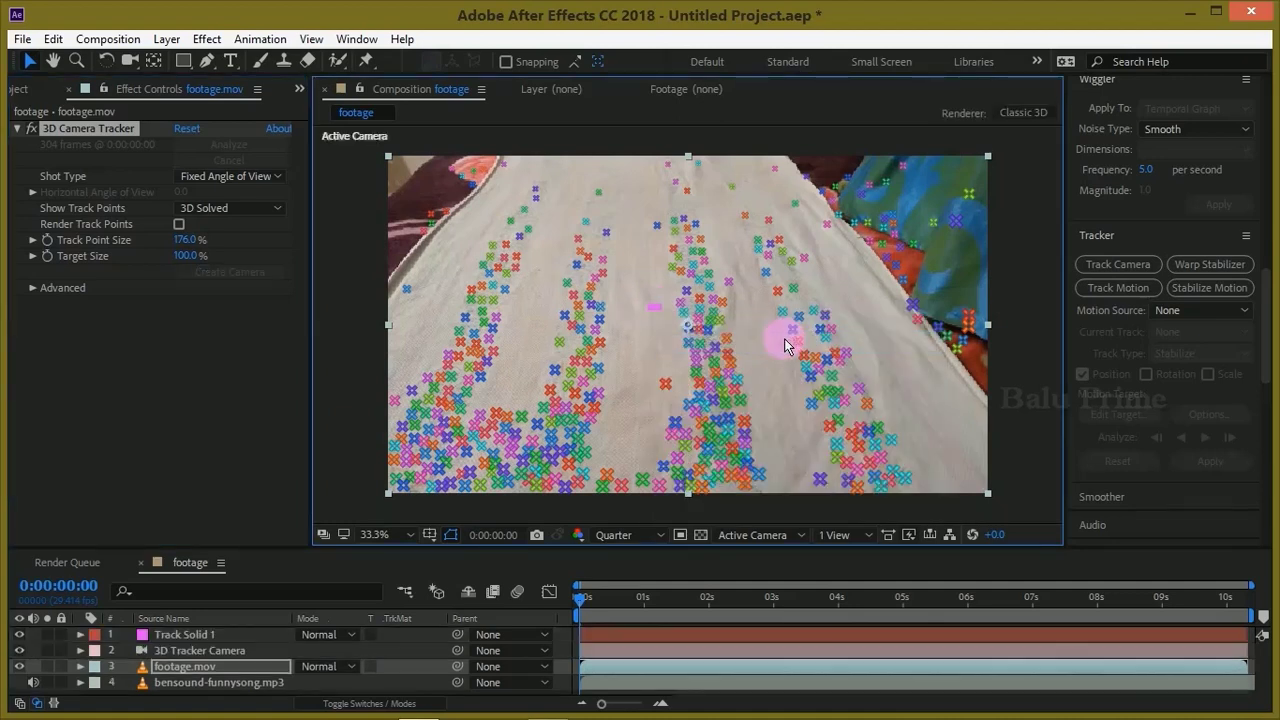
{"action": "left_click", "coordinate": [157, 371]}
{"action": "left_click", "coordinate": [638, 636]}
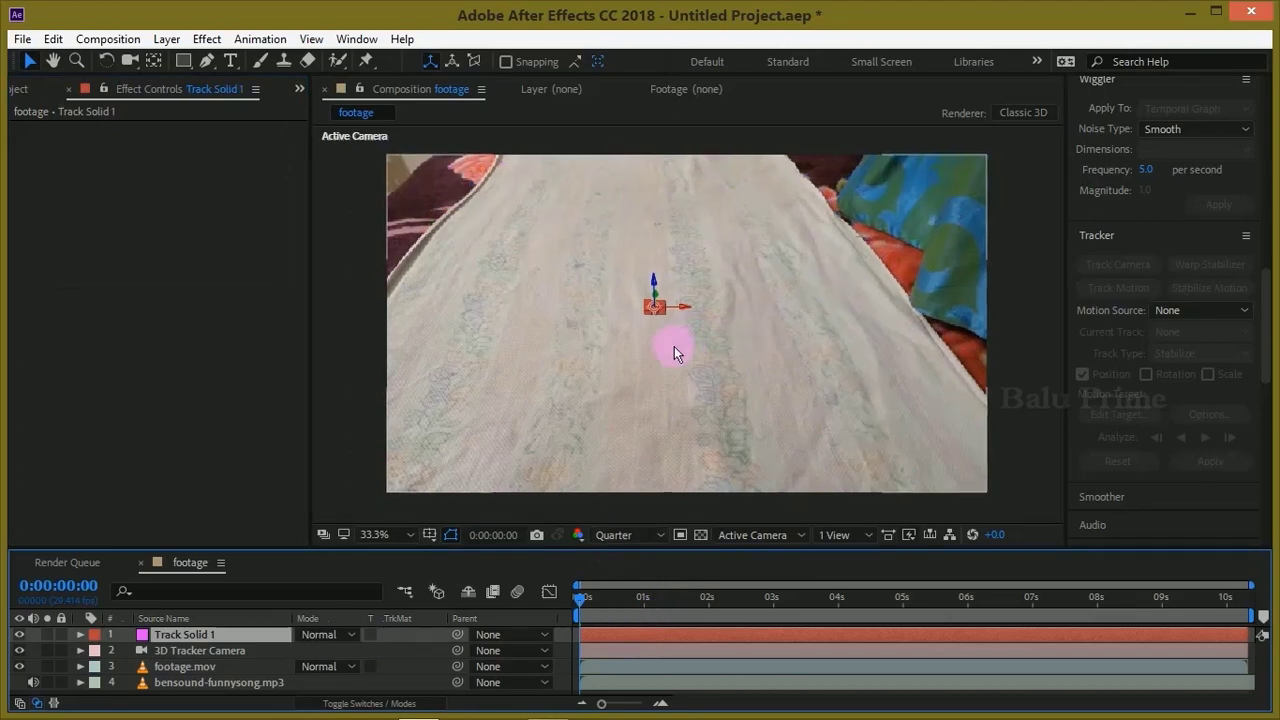
{"action": "key", "text": "slash"}
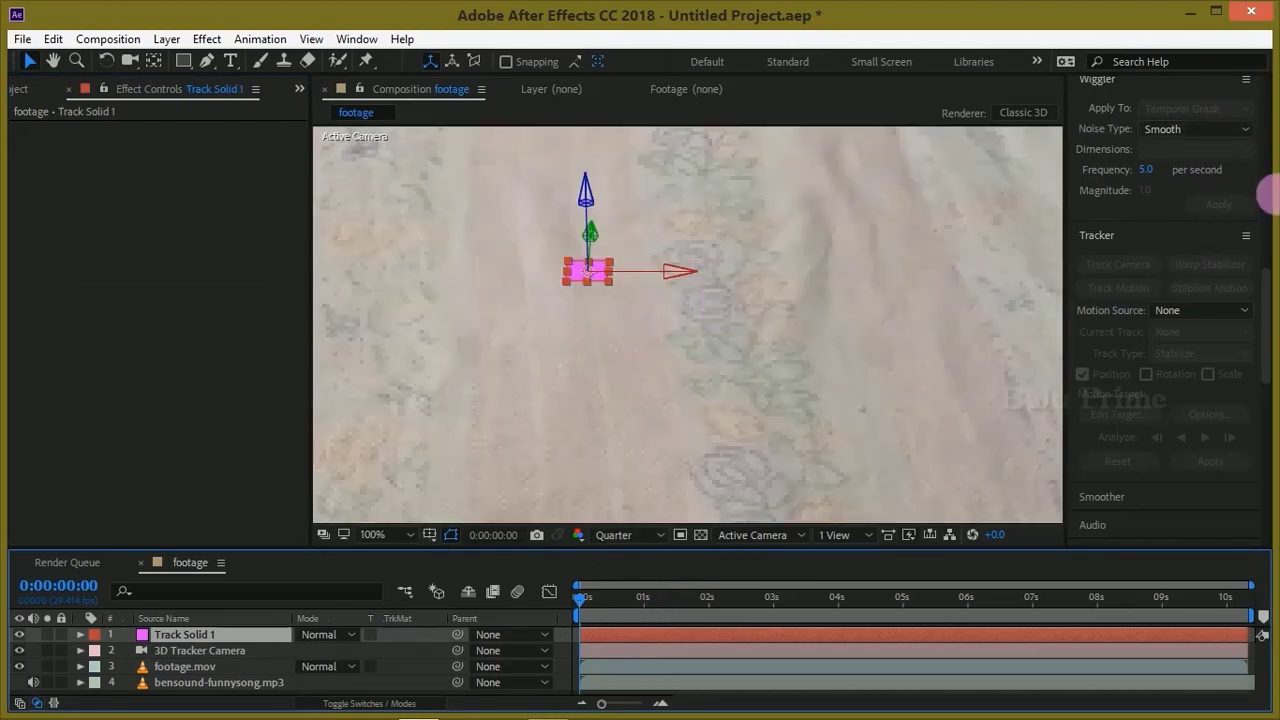
- Search Effects & Presets for 'audio' and apply Audio Spectrum to Track Solid 1
{"action": "left_click_drag", "start_coordinate": [1266, 286], "coordinate": [1246, 69]}
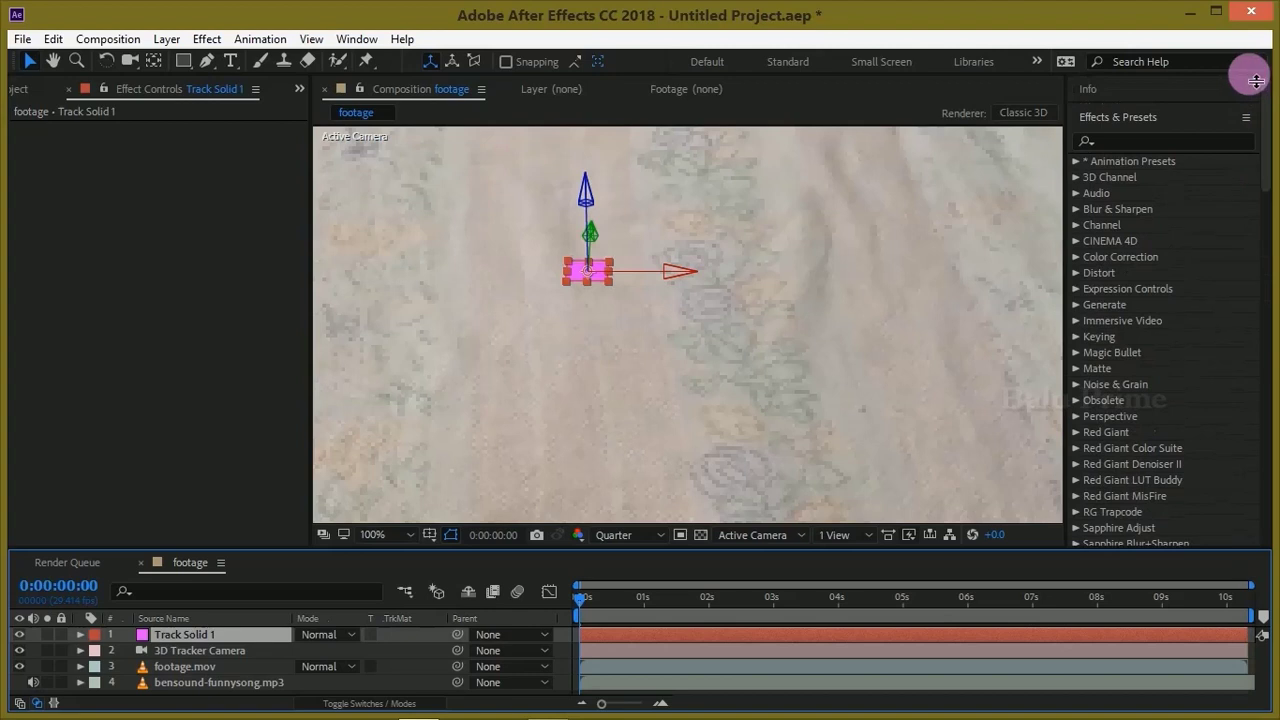
{"action": "left_click", "coordinate": [1133, 143]}
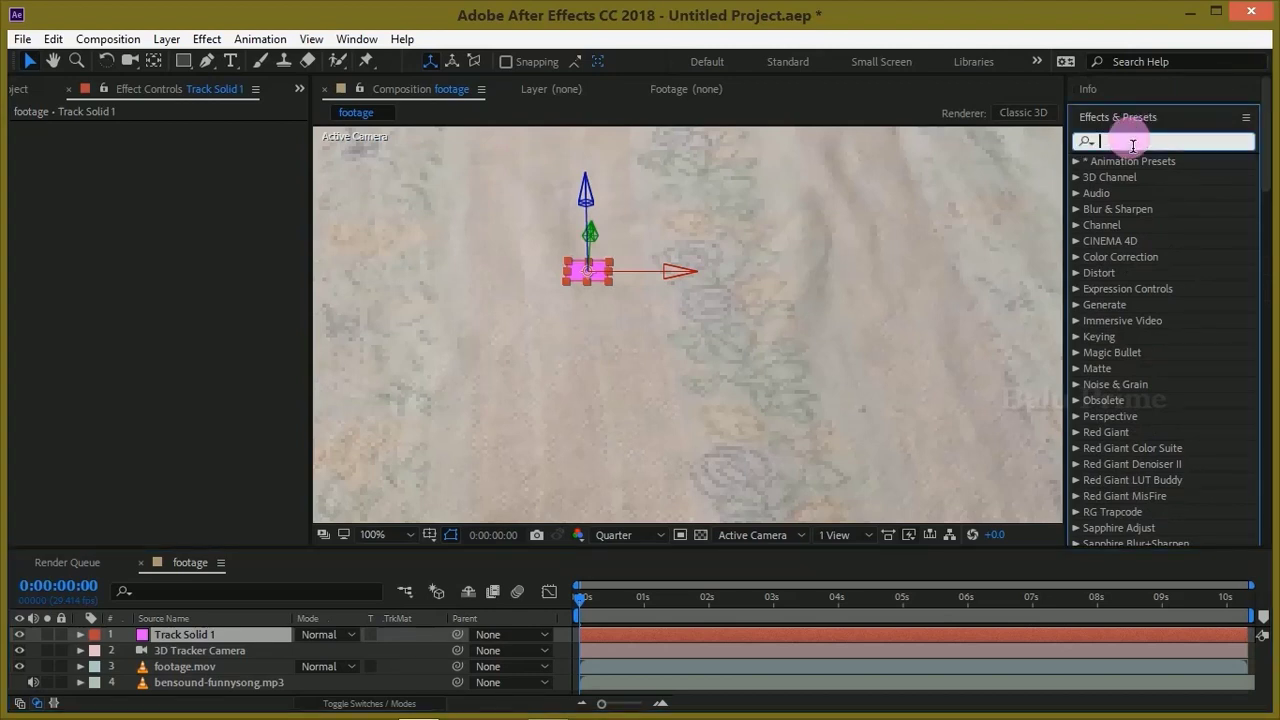
{"action": "type", "text": "audio"}
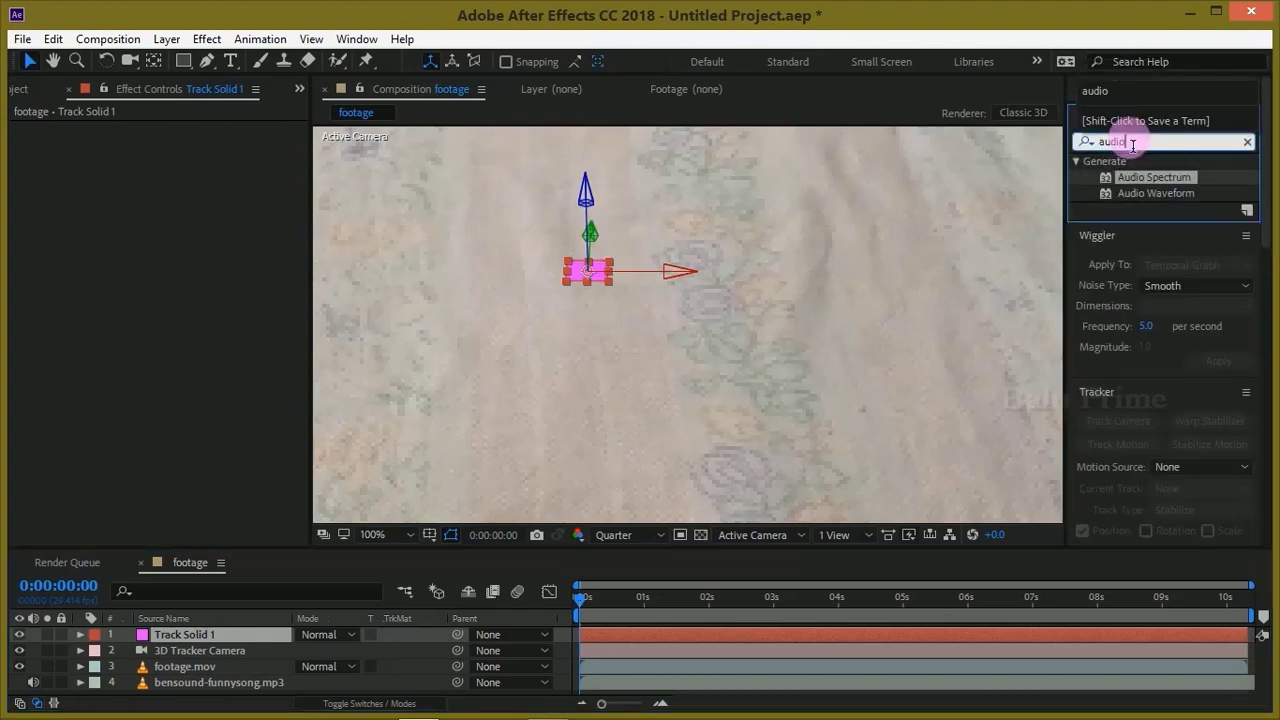
{"action": "left_click_drag", "start_coordinate": [1143, 177], "coordinate": [658, 635]}
- Scale Track Solid 1 up to 1734% so it covers the bedsheet
{"action": "key", "text": "s"}
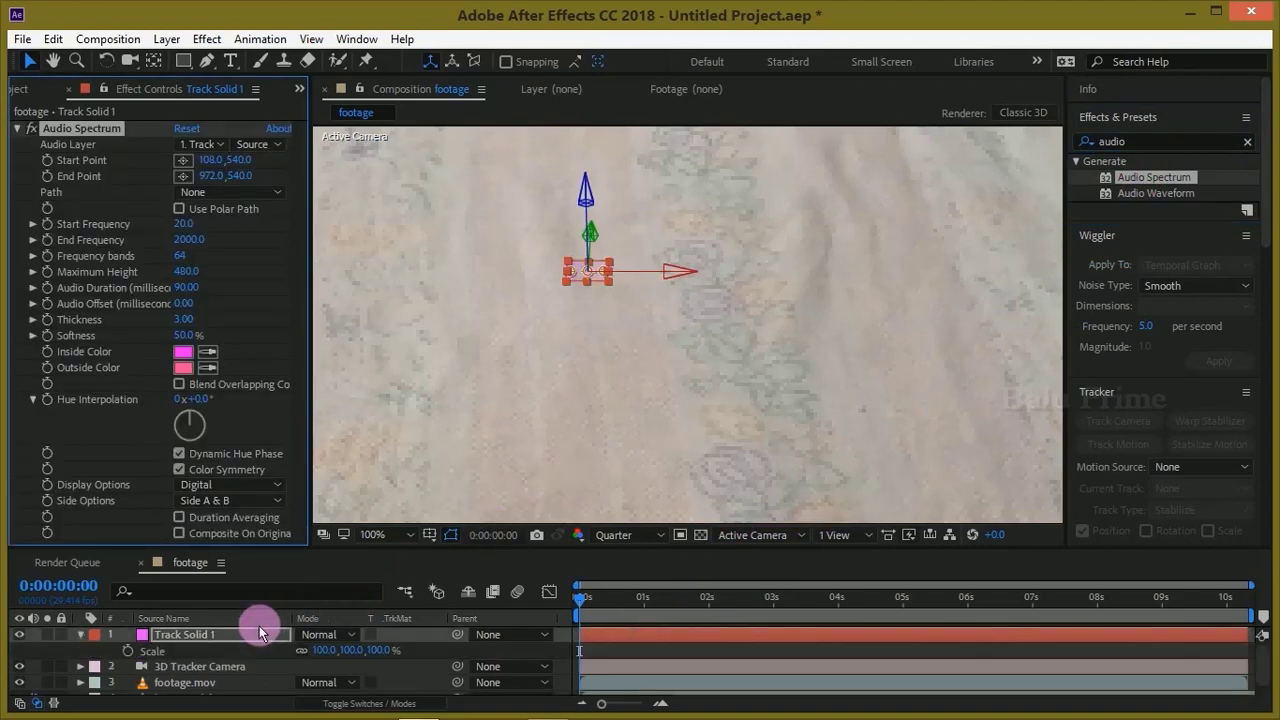
{"action": "left_click_drag", "start_coordinate": [363, 659], "coordinate": [915, 430]}
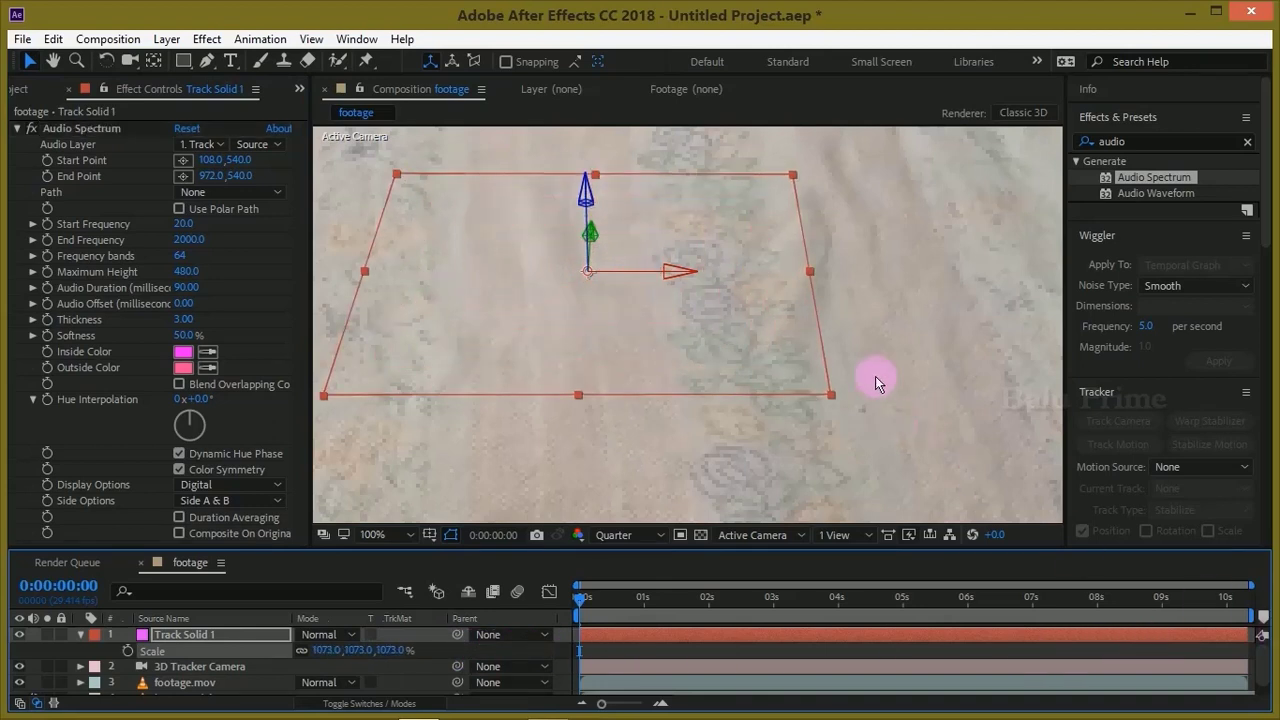
{"action": "key", "text": "comma"}
{"action": "key", "text": "comma"}
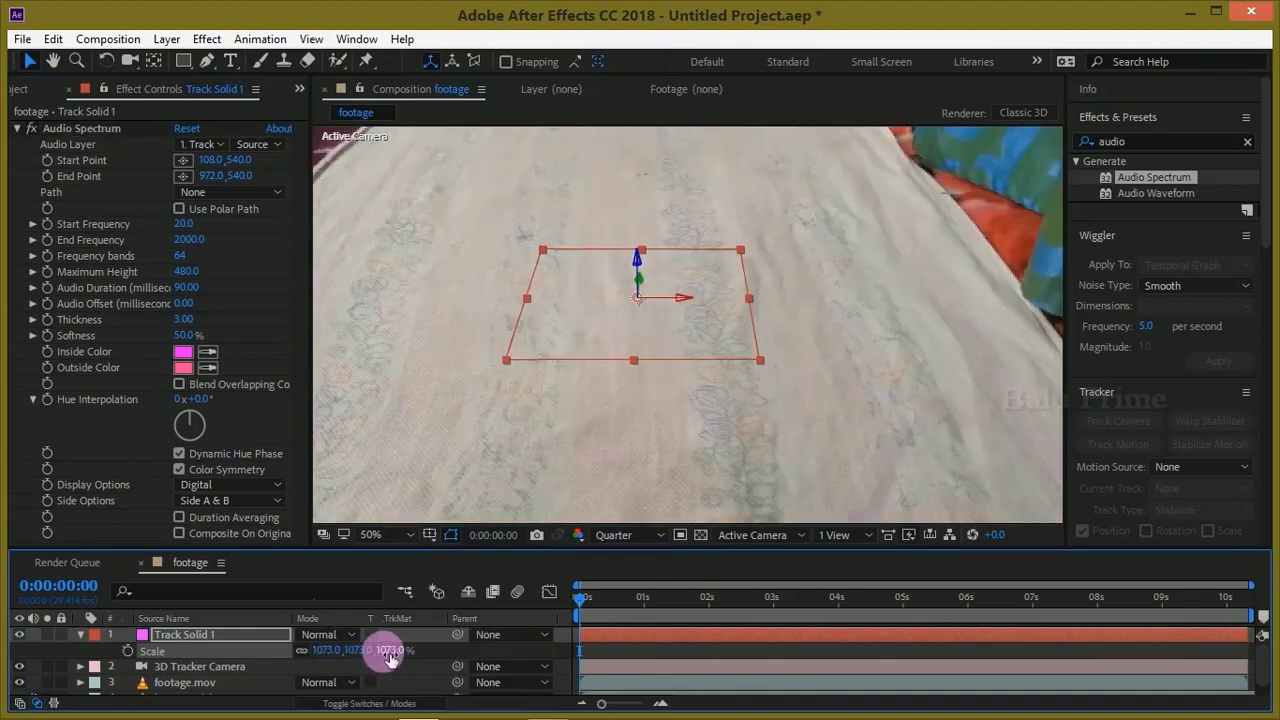
{"action": "left_click_drag", "start_coordinate": [378, 651], "coordinate": [1137, 646]}
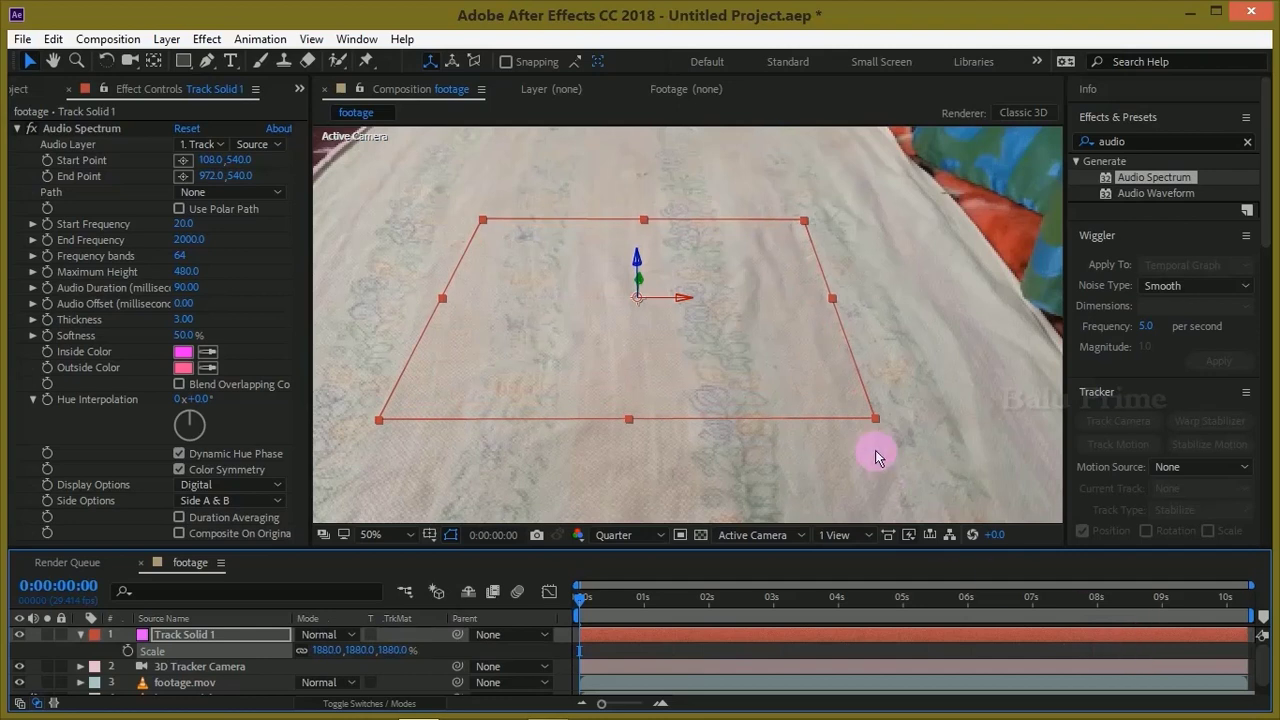
{"action": "key", "text": "comma"}
{"action": "key", "text": "period"}
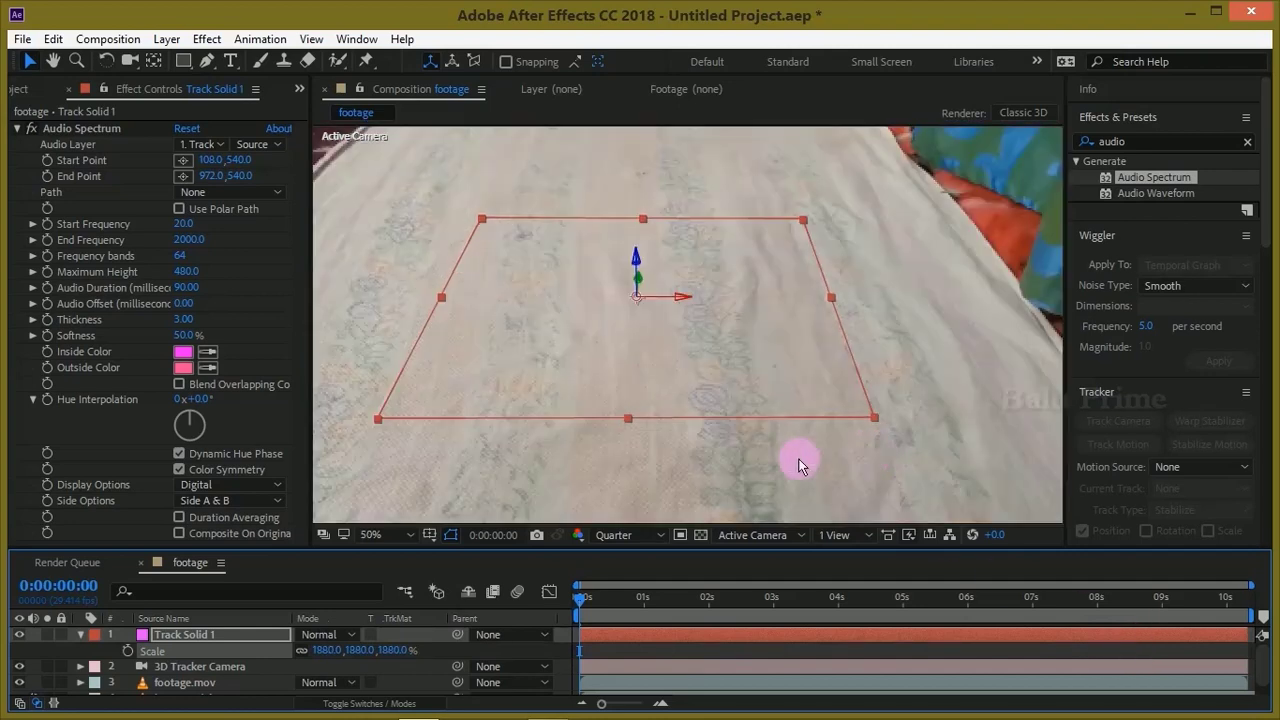
{"action": "left_click", "coordinate": [394, 650]}
{"action": "left_click_drag", "start_coordinate": [394, 650], "coordinate": [257, 651]}
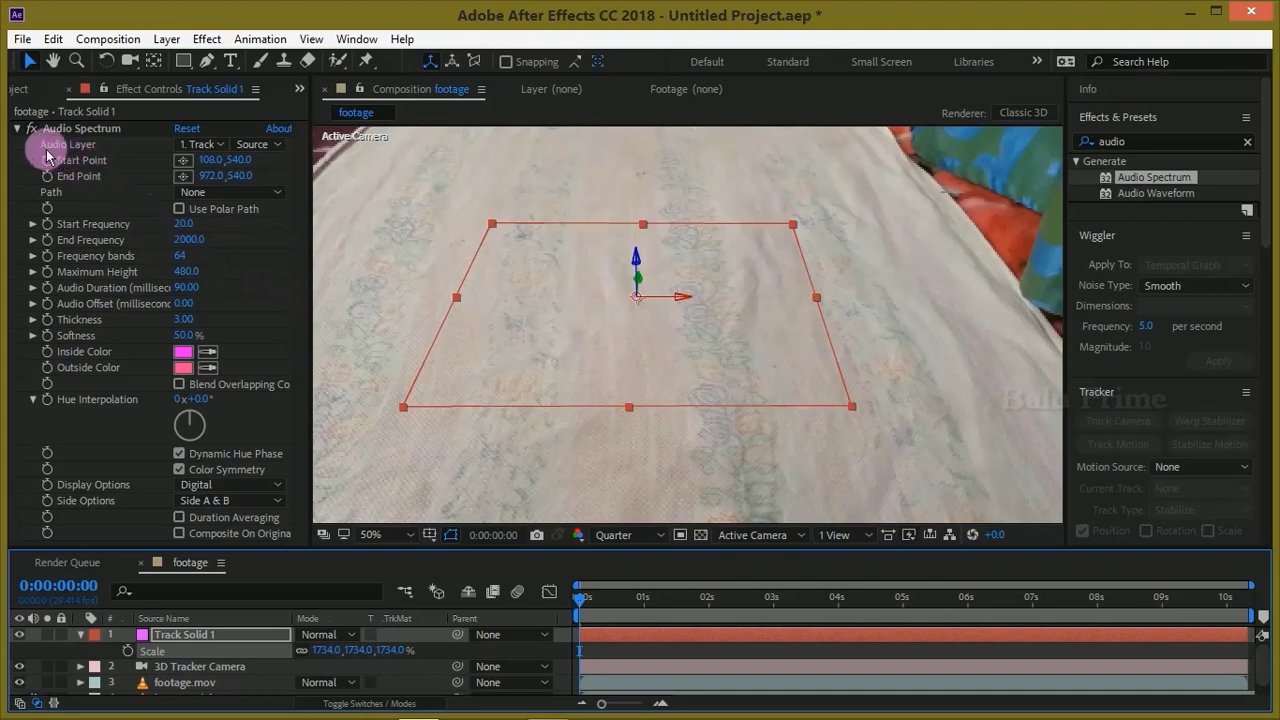
- Drive the spectrum from the mp3 and set Start/End Points to -1 and 1079
{"action": "left_click", "coordinate": [190, 146]}
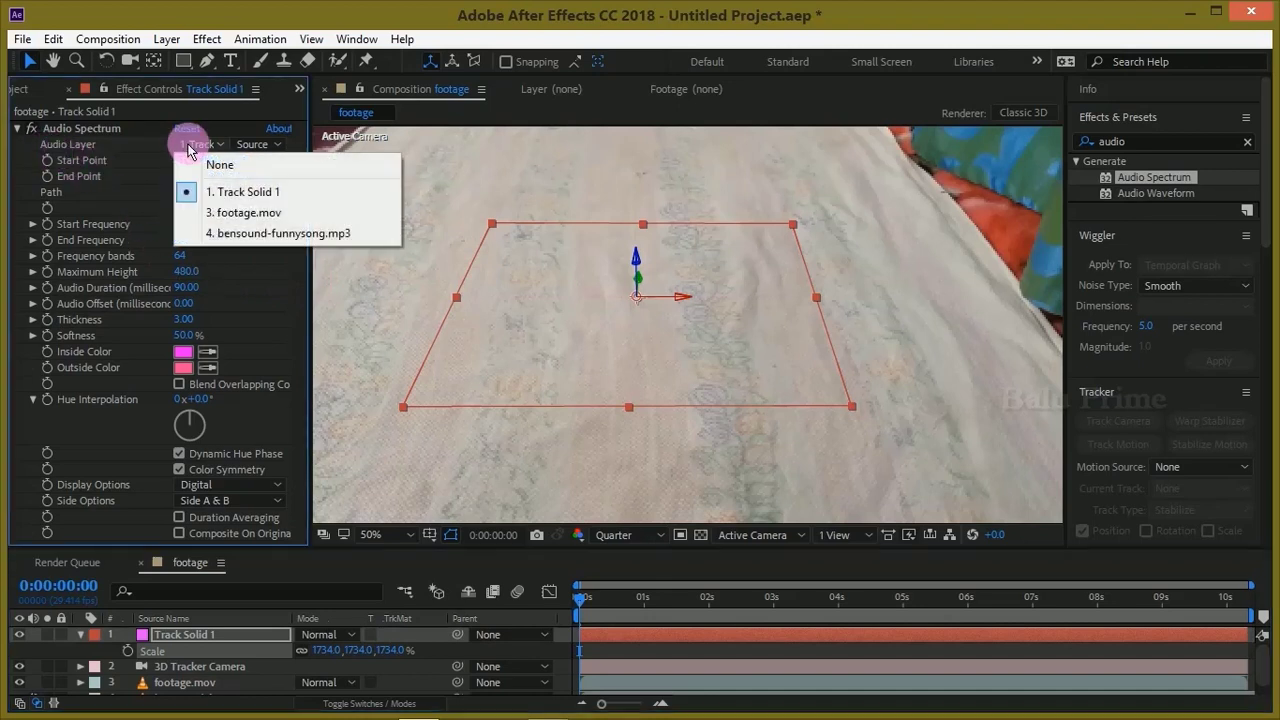
{"action": "left_click", "coordinate": [284, 233]}
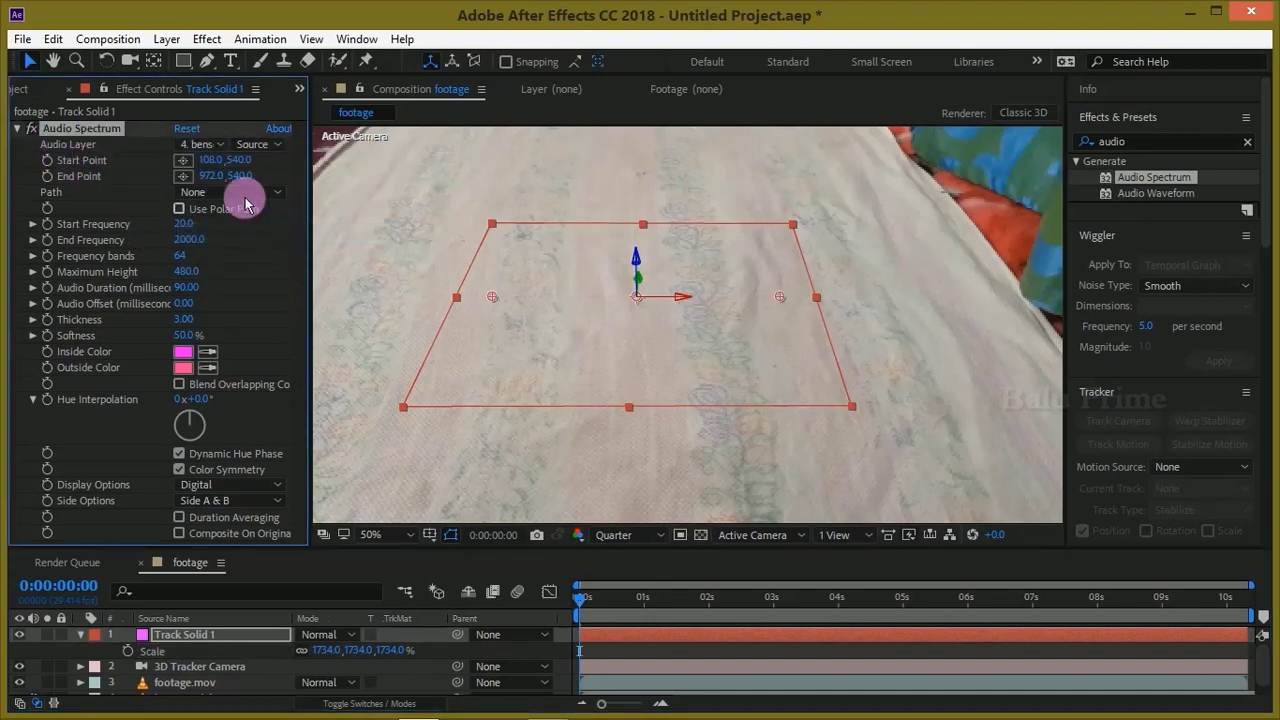
{"action": "left_click_drag", "start_coordinate": [218, 159], "coordinate": [114, 160]}
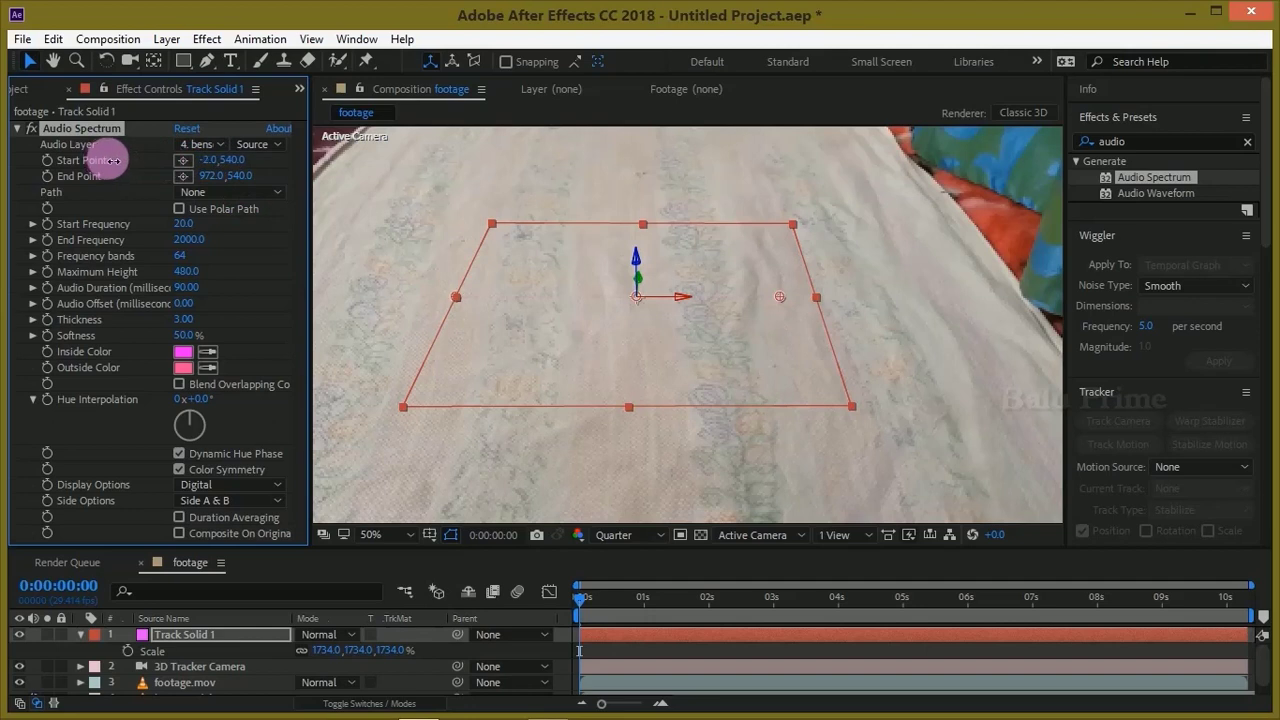
{"action": "left_click_drag", "start_coordinate": [212, 176], "coordinate": [320, 183]}
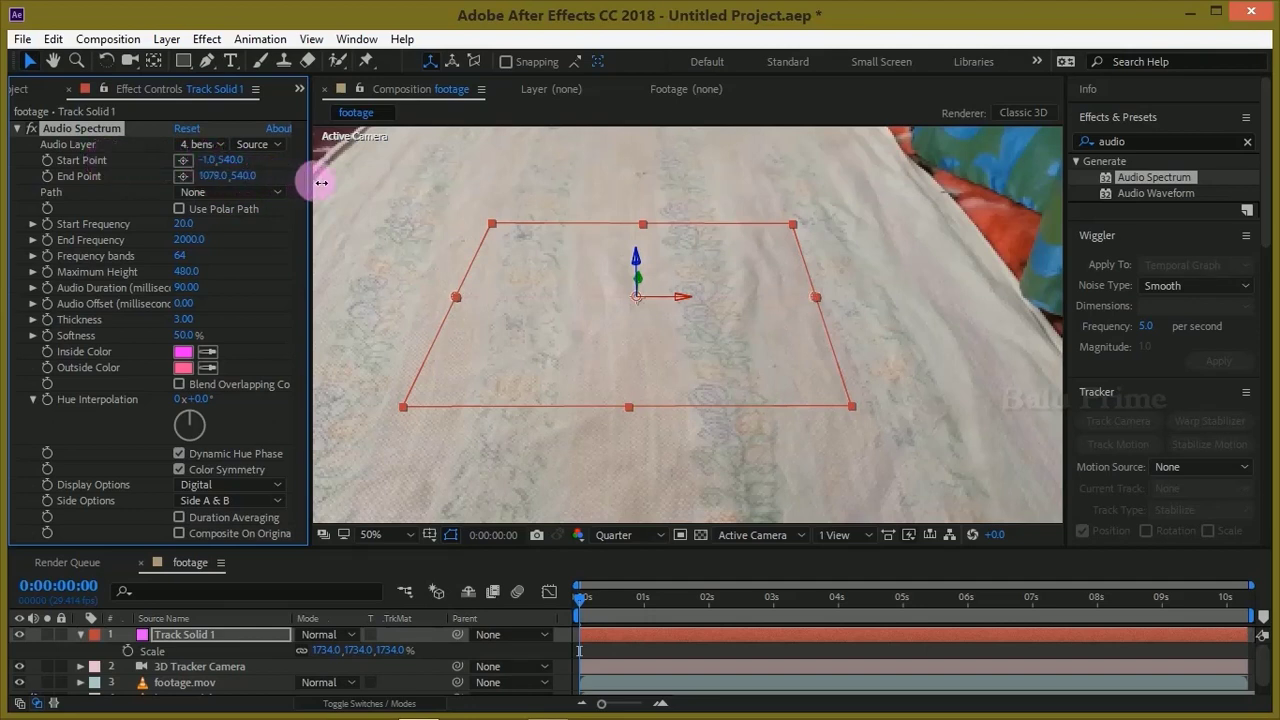
- Give the spectrum 70 frequency bands and a Maximum Height of 20000
{"action": "left_click", "coordinate": [180, 255]}
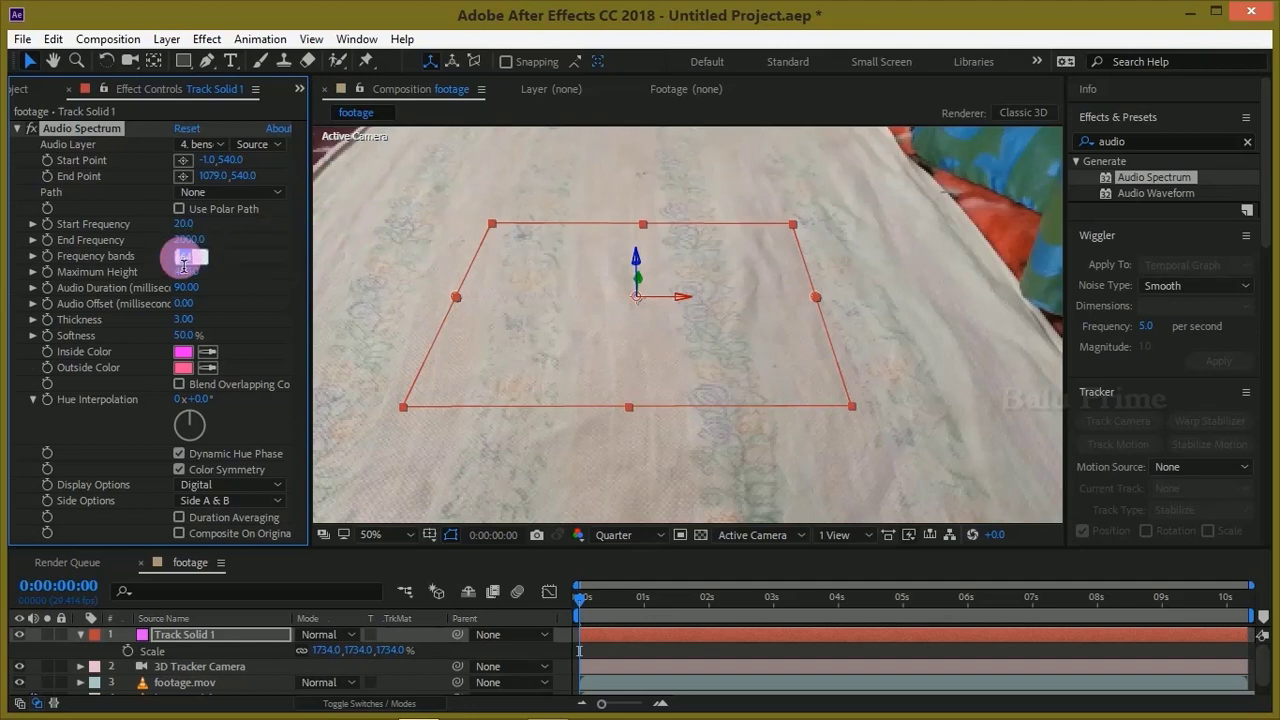
{"action": "type", "text": "70"}
{"action": "key", "text": "Return"}
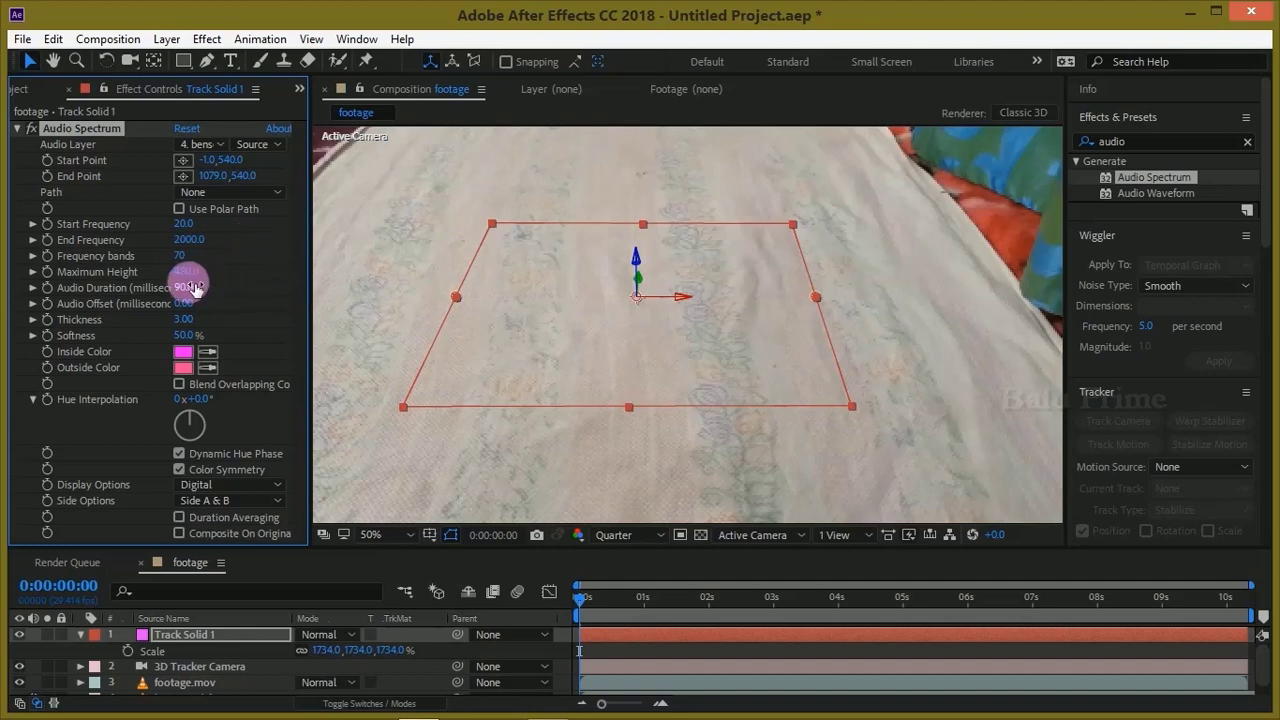
{"action": "type", "text": "2000"}
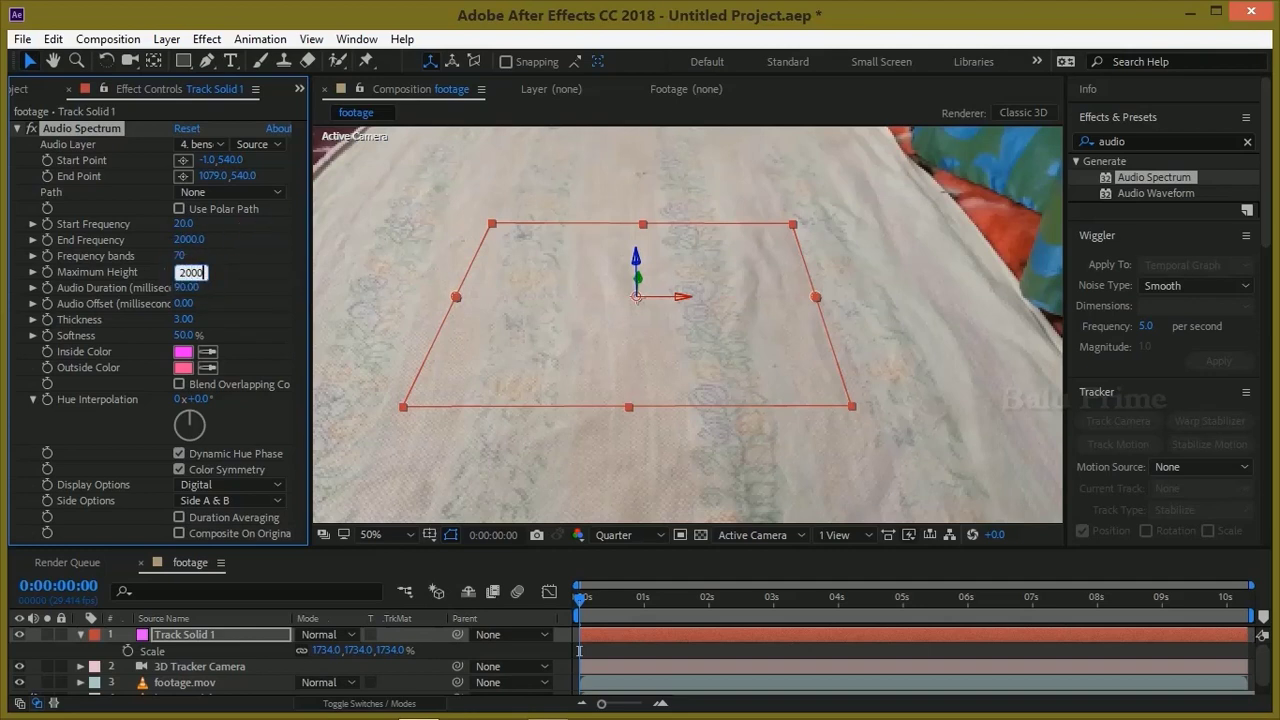
{"action": "key", "text": "Return"}
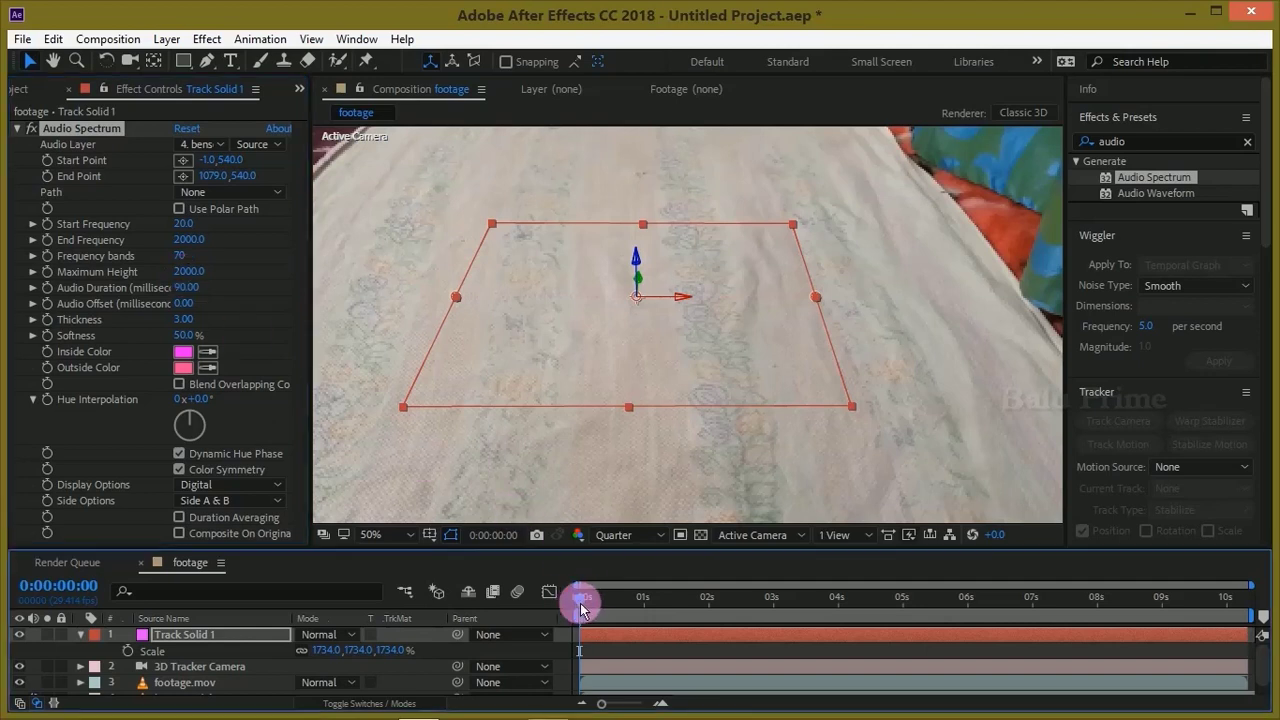
{"action": "mouse_move", "coordinate": [580, 600]}
{"action": "left_mouse_down"}
{"action": "mouse_move", "coordinate": [609, 608]}
{"action": "mouse_move", "coordinate": [590, 610]}
{"action": "left_mouse_up"}
{"action": "left_click", "coordinate": [190, 272]}
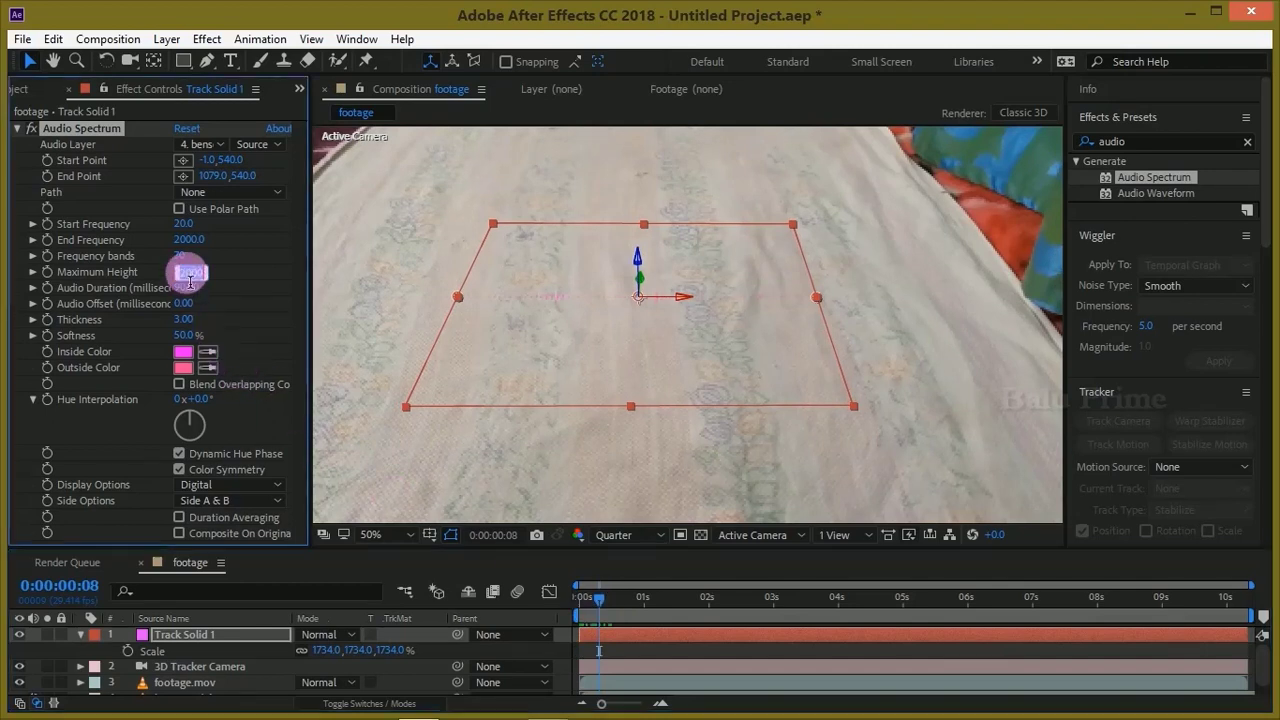
{"action": "type", "text": "2"}
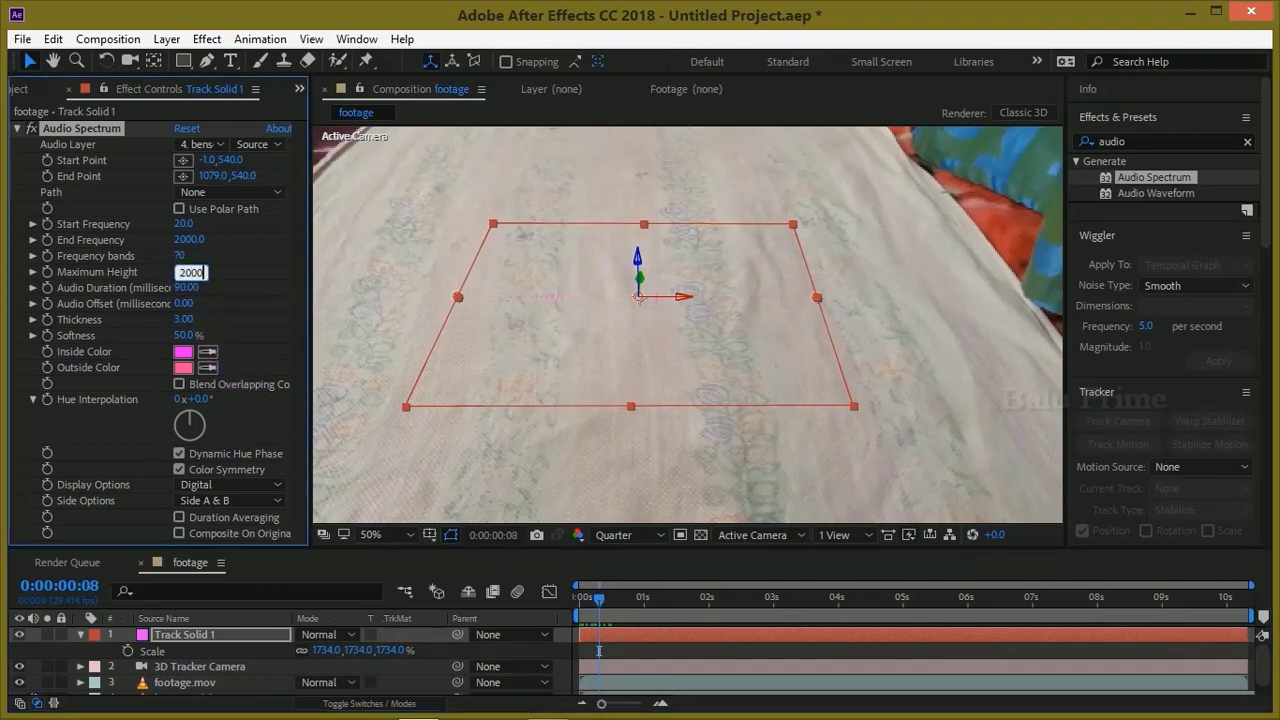
{"action": "left_click", "coordinate": [192, 272]}
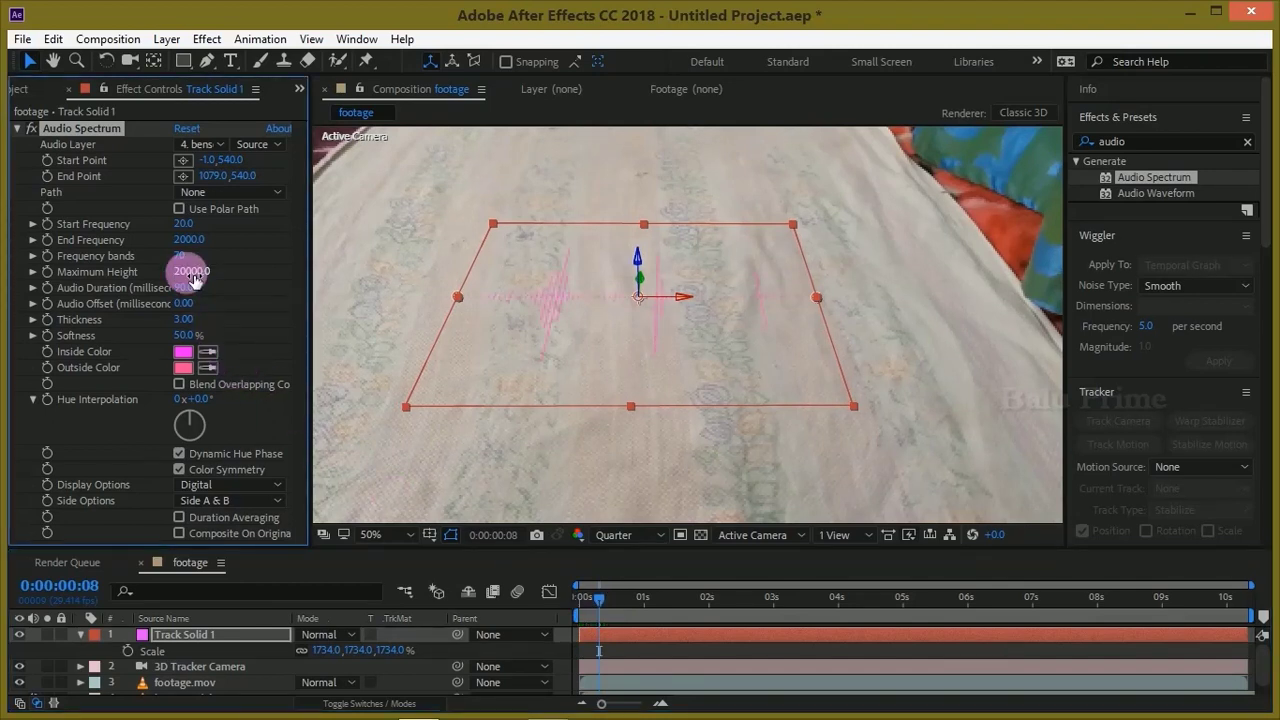
- Set Audio Offset 350, Thickness 10 and Hue Interpolation 2x
{"action": "left_click", "coordinate": [212, 351]}
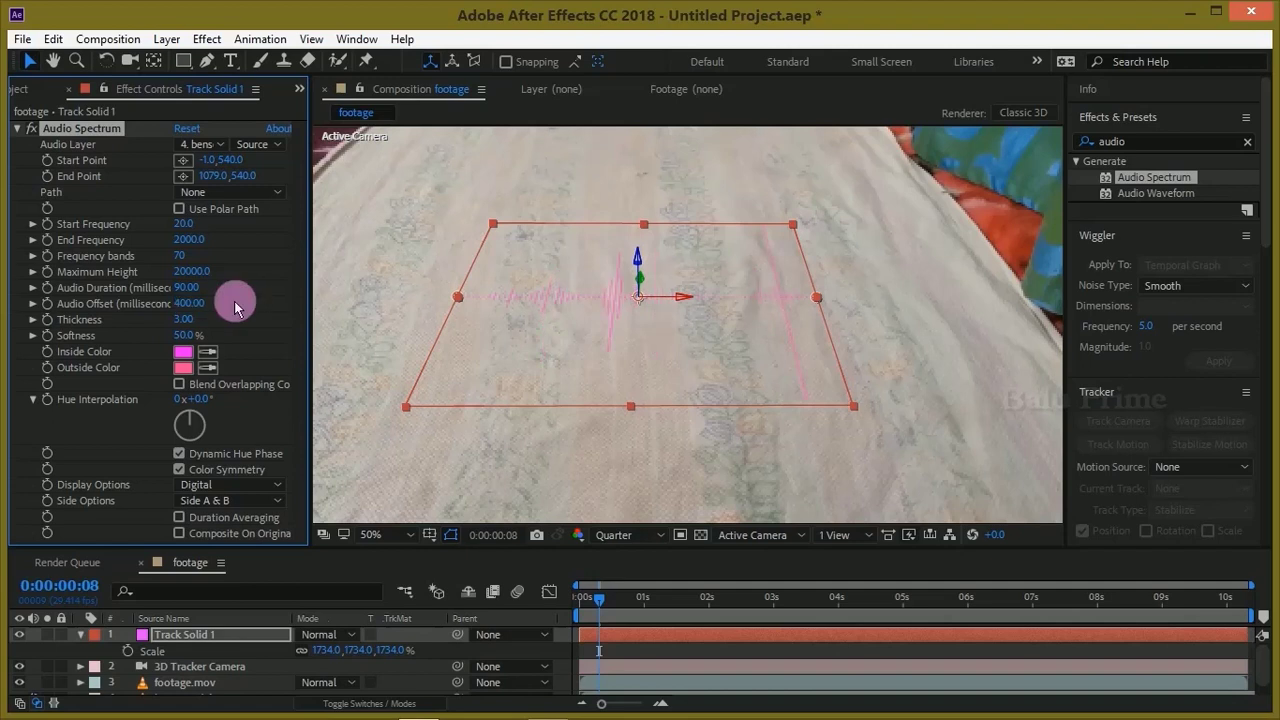
{"action": "left_click", "coordinate": [189, 303]}
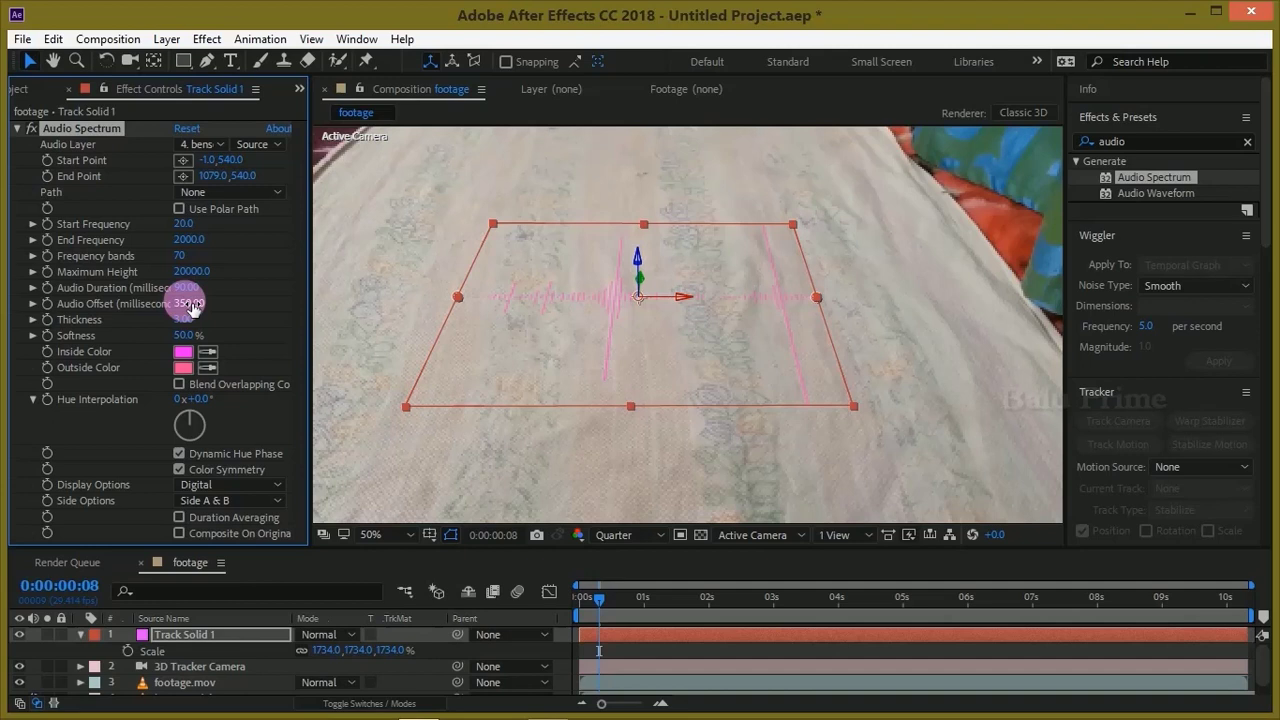
{"action": "left_click", "coordinate": [184, 335]}
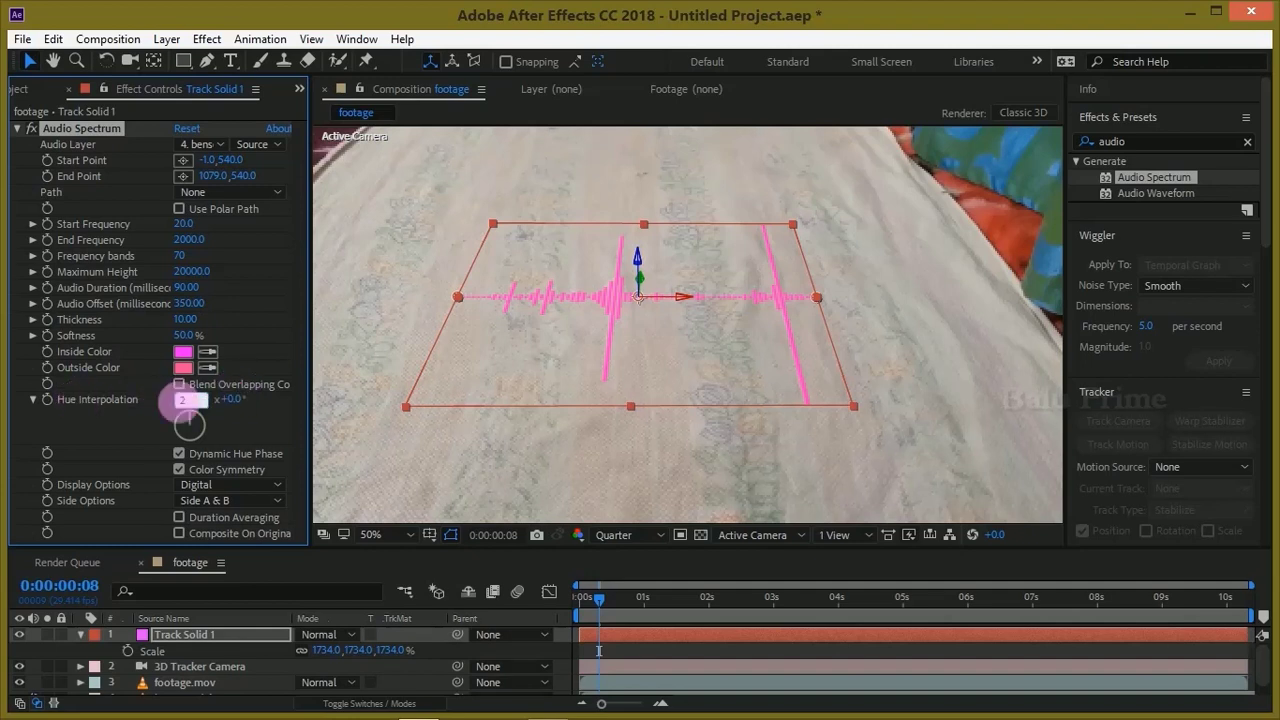
{"action": "key", "text": "Return"}
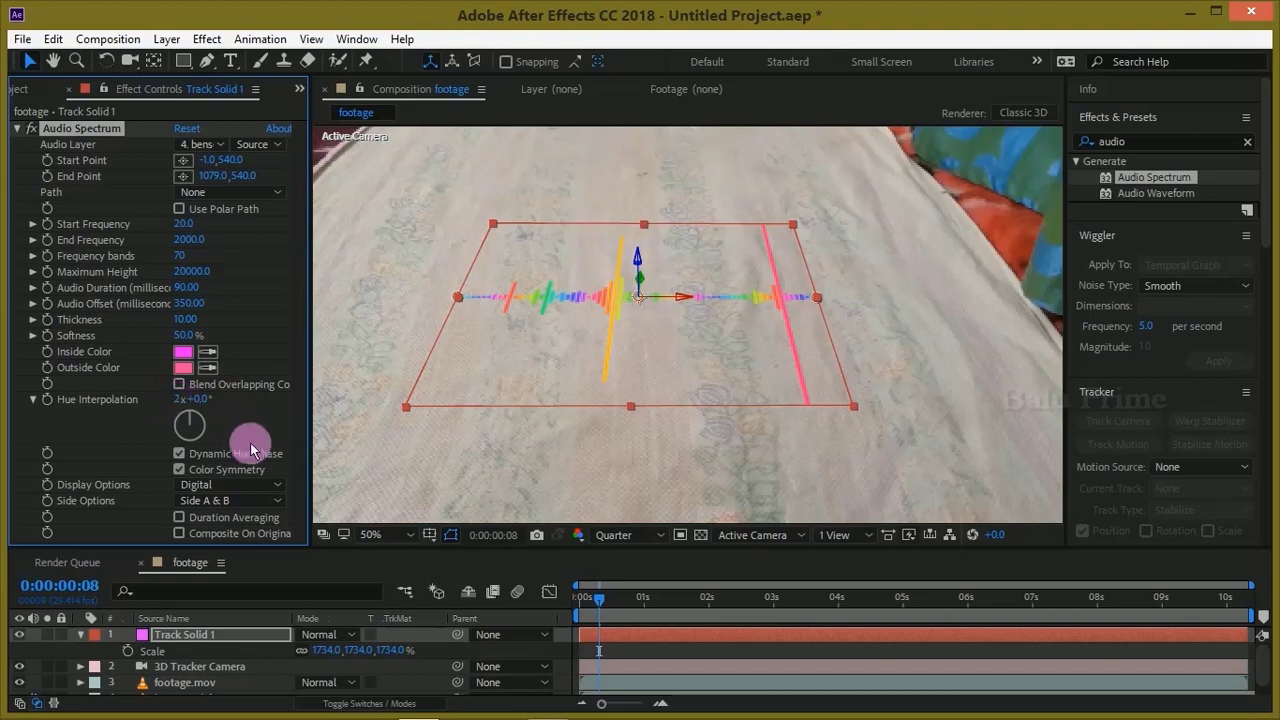
- Set the spectrum's Display Options to draw Side A only
{"action": "left_click", "coordinate": [237, 506]}
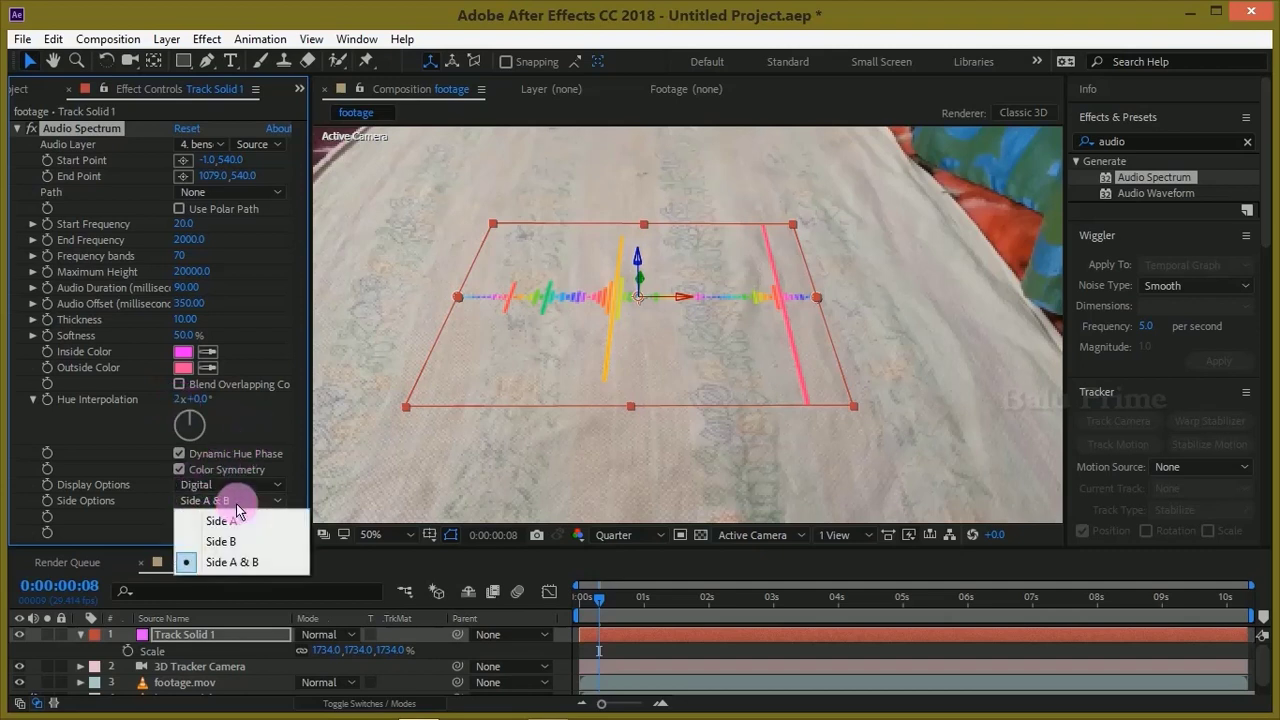
{"action": "left_click", "coordinate": [230, 522]}
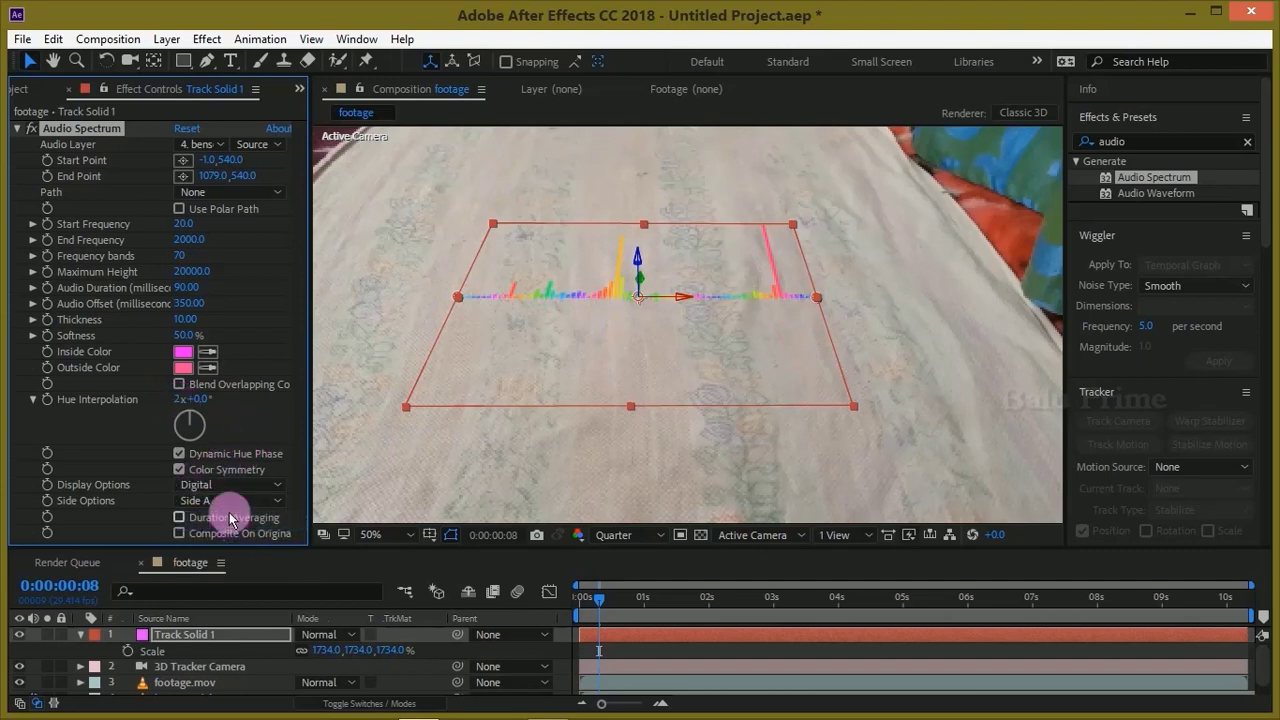
{"action": "left_click", "coordinate": [230, 500]}
{"action": "left_click", "coordinate": [224, 540]}
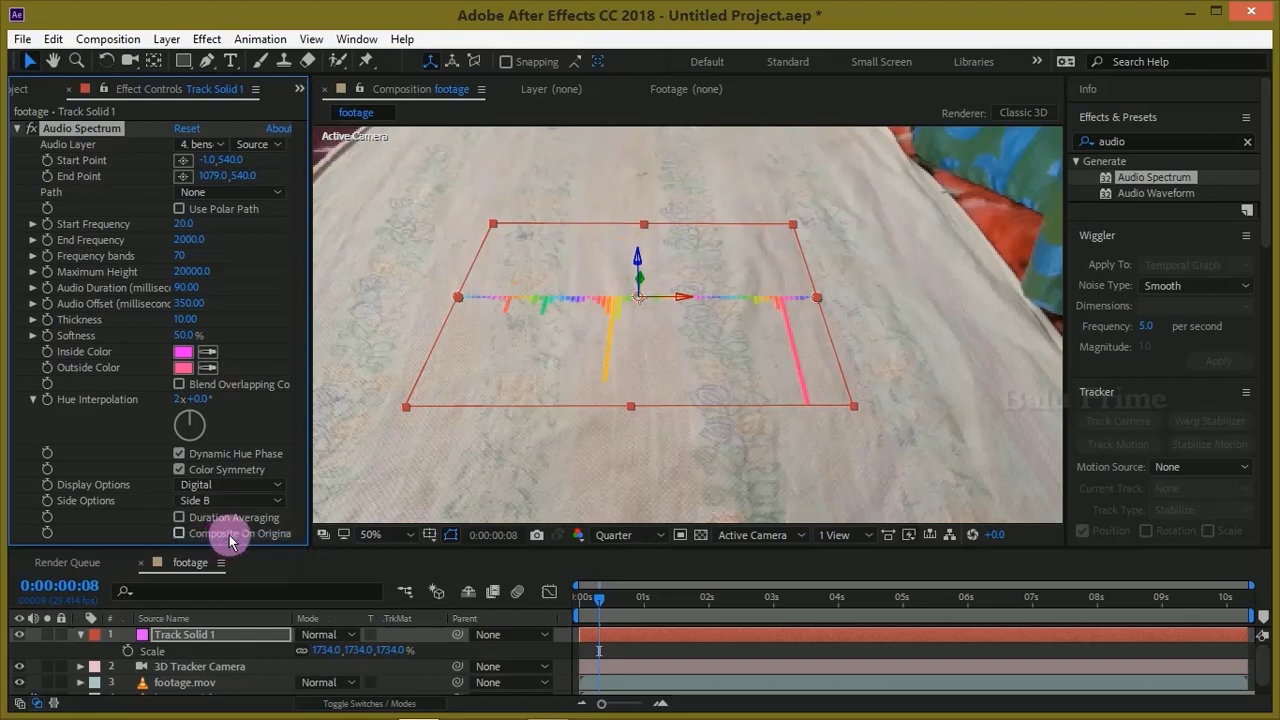
{"action": "left_click", "coordinate": [240, 502]}
{"action": "left_click", "coordinate": [240, 510]}
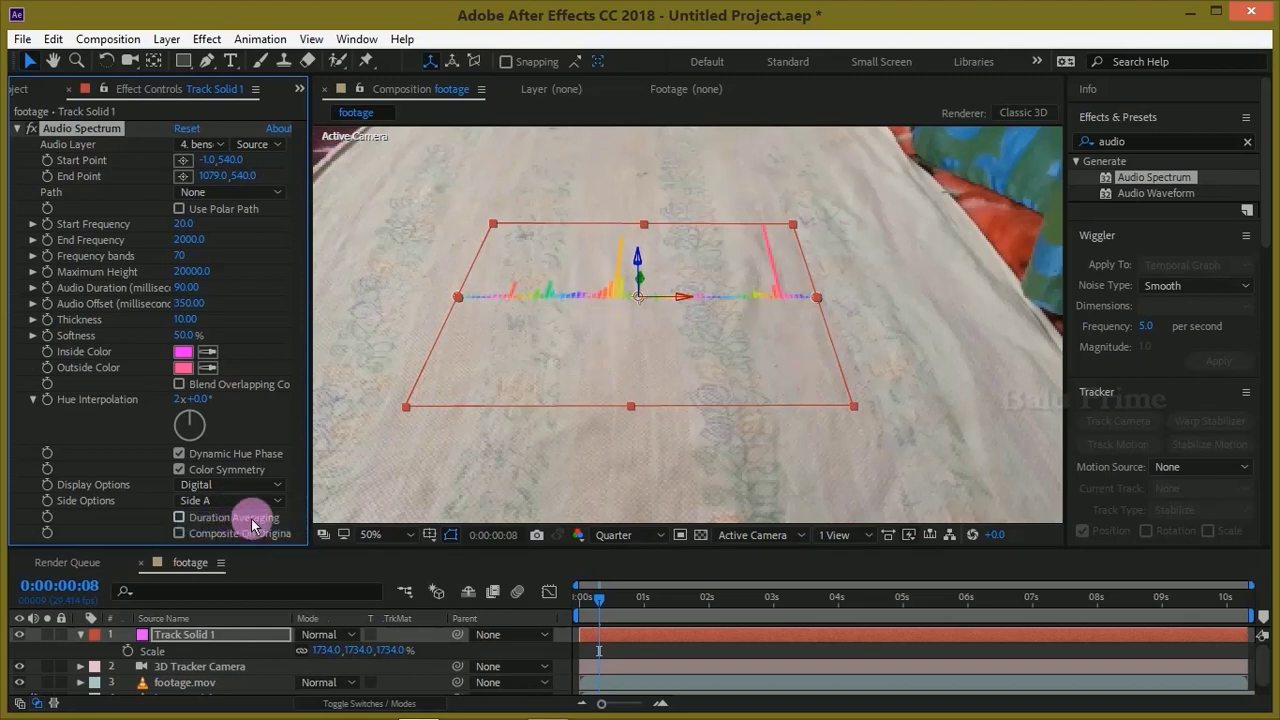
{"action": "left_click", "coordinate": [205, 635]}
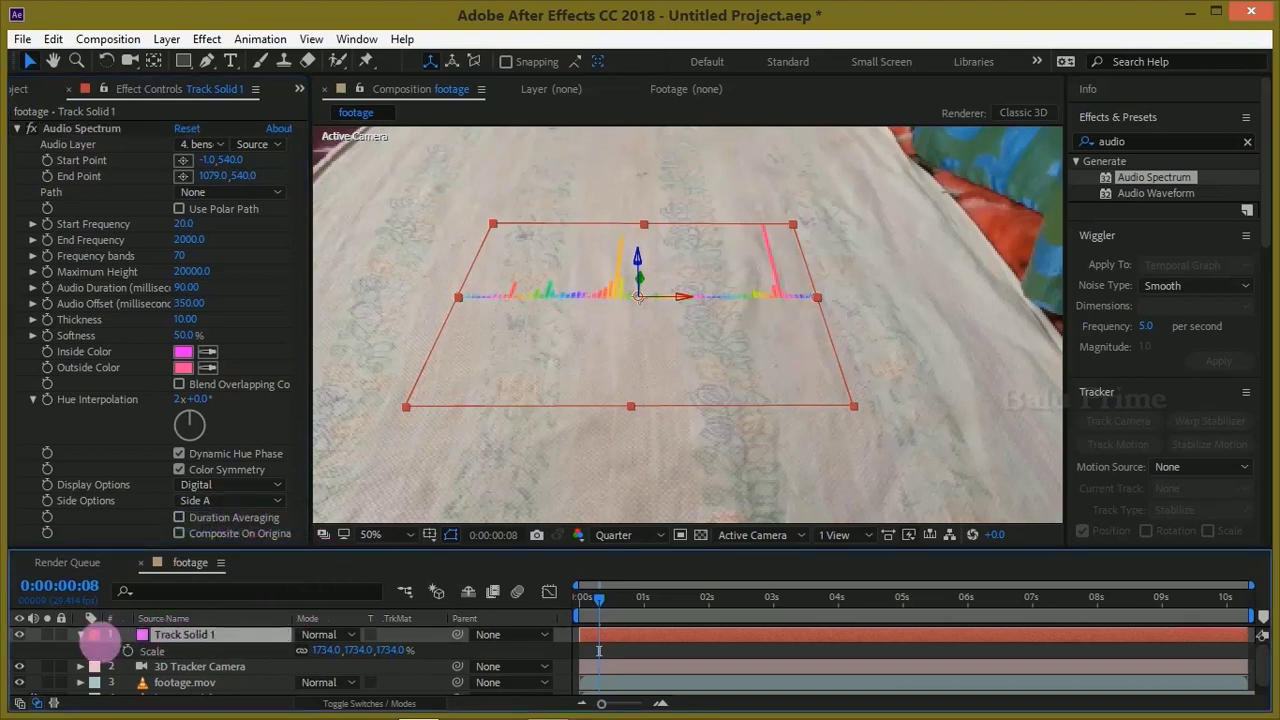
- Set Track Solid 1's X Rotation to exactly 90°
{"action": "left_click", "coordinate": [80, 635]}
{"action": "left_click", "coordinate": [80, 634]}
{"action": "scroll", "coordinate": [149, 651], "scroll_direction": "down", "scroll_amount": 2}
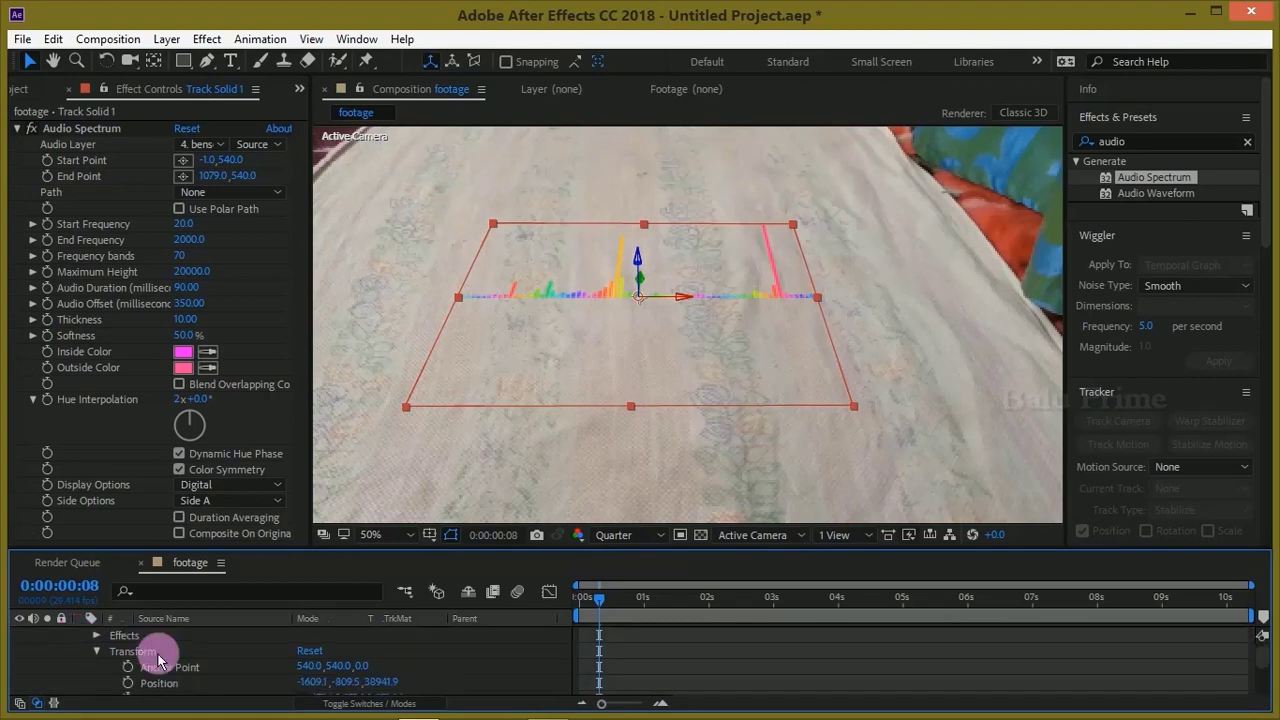
{"action": "scroll", "coordinate": [196, 659], "scroll_direction": "down", "scroll_amount": 3}
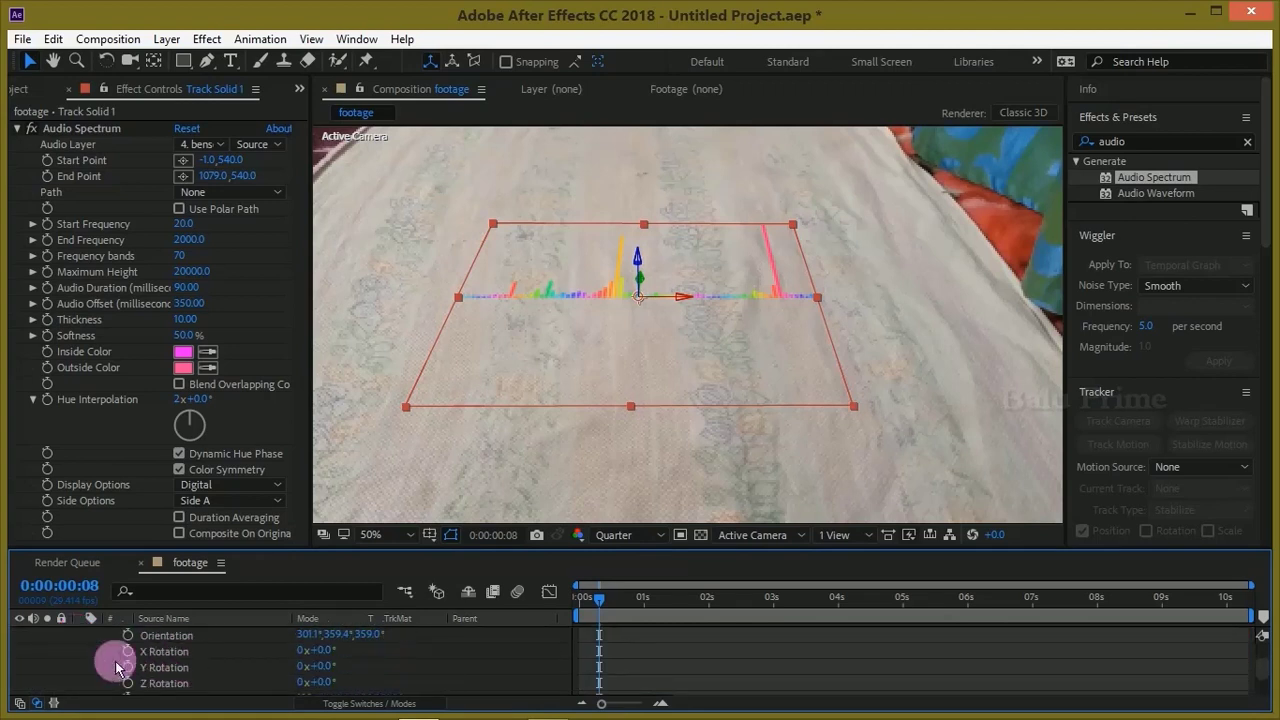
{"action": "left_click_drag", "start_coordinate": [329, 655], "coordinate": [415, 650]}
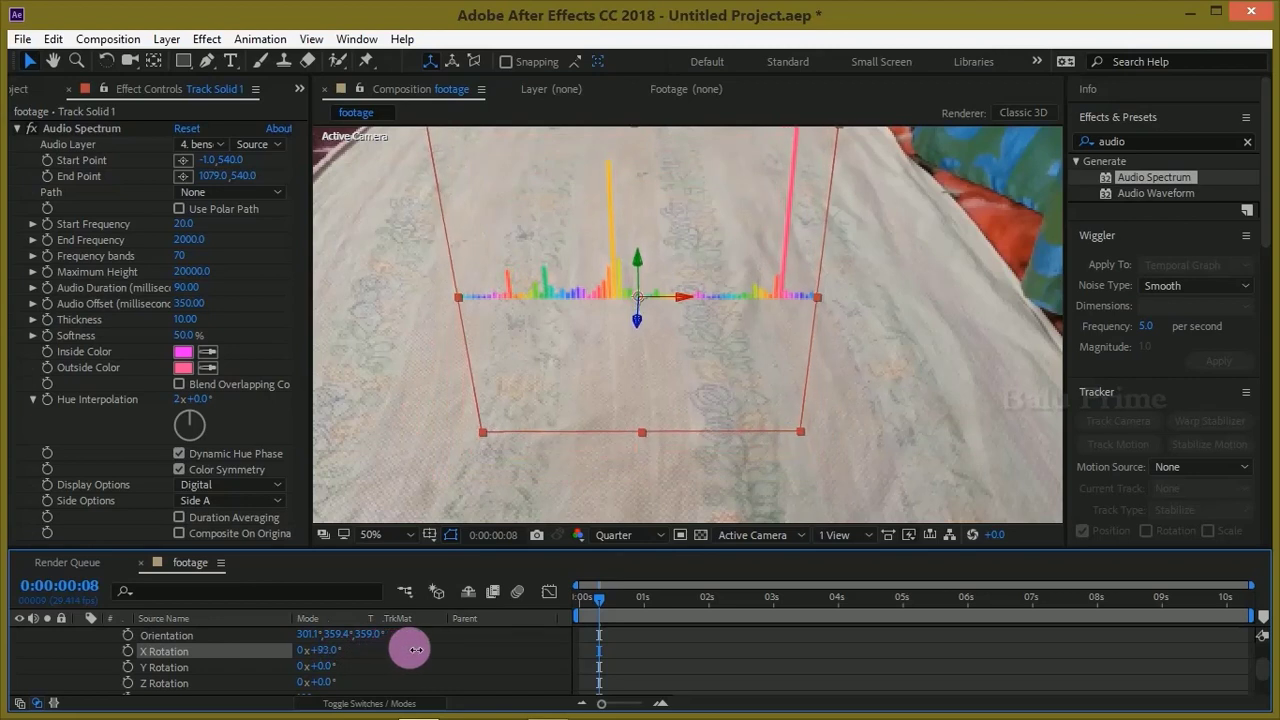
{"action": "left_click", "coordinate": [321, 650]}
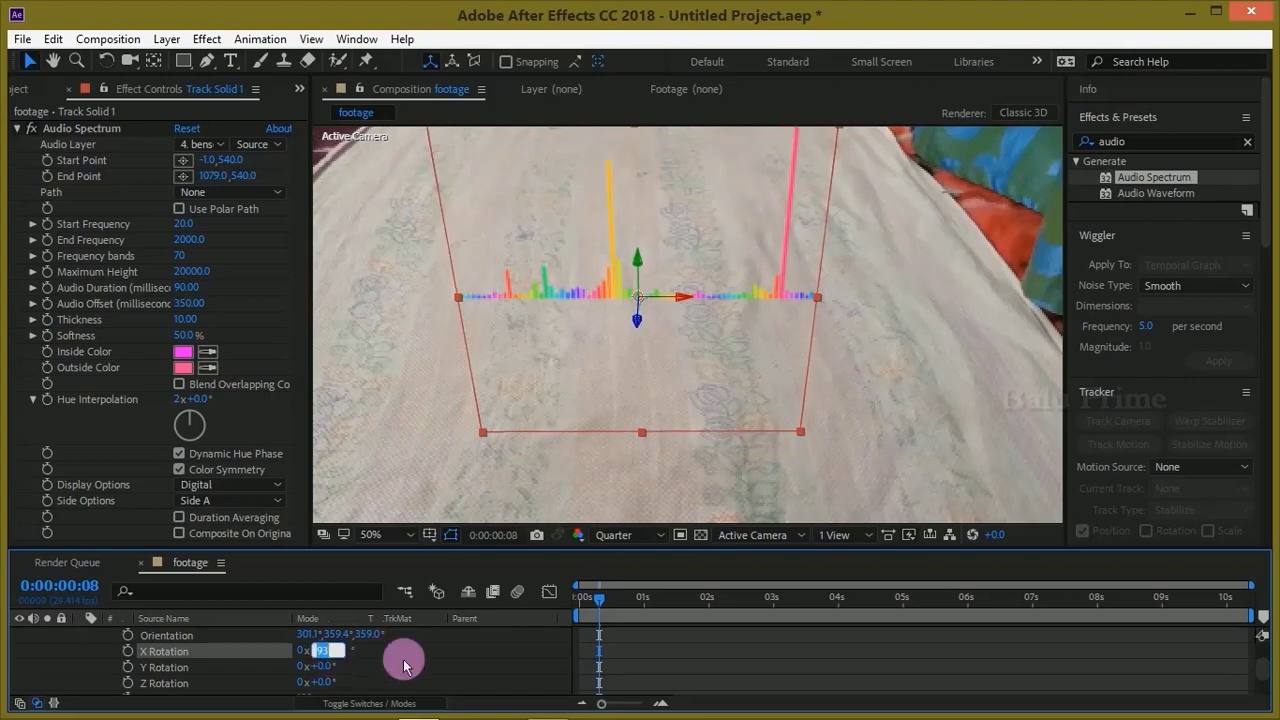
{"action": "key", "text": "Return"}
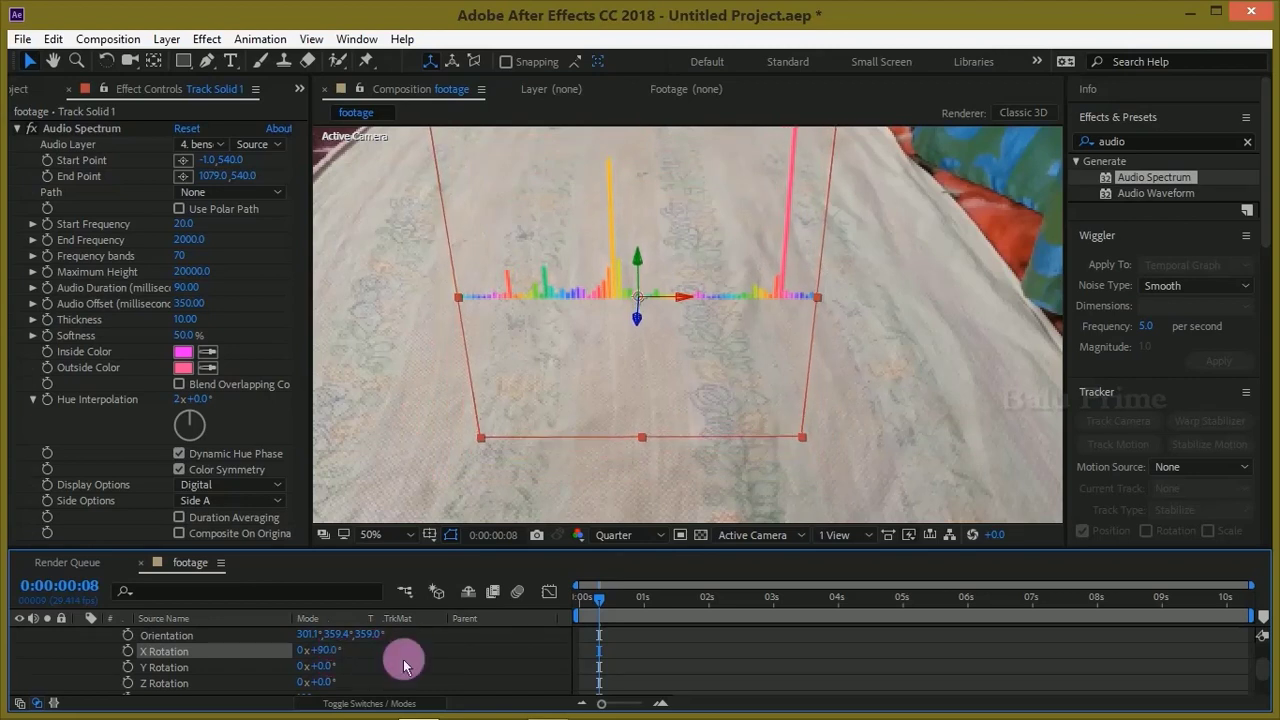
- Move the time indicator back toward the start and reselect Track Solid 1
{"action": "left_click", "coordinate": [676, 655]}
{"action": "left_click", "coordinate": [603, 601]}
{"action": "left_click_drag", "start_coordinate": [603, 601], "coordinate": [551, 597]}
{"action": "scroll", "coordinate": [667, 651], "scroll_direction": "up", "scroll_amount": 2}
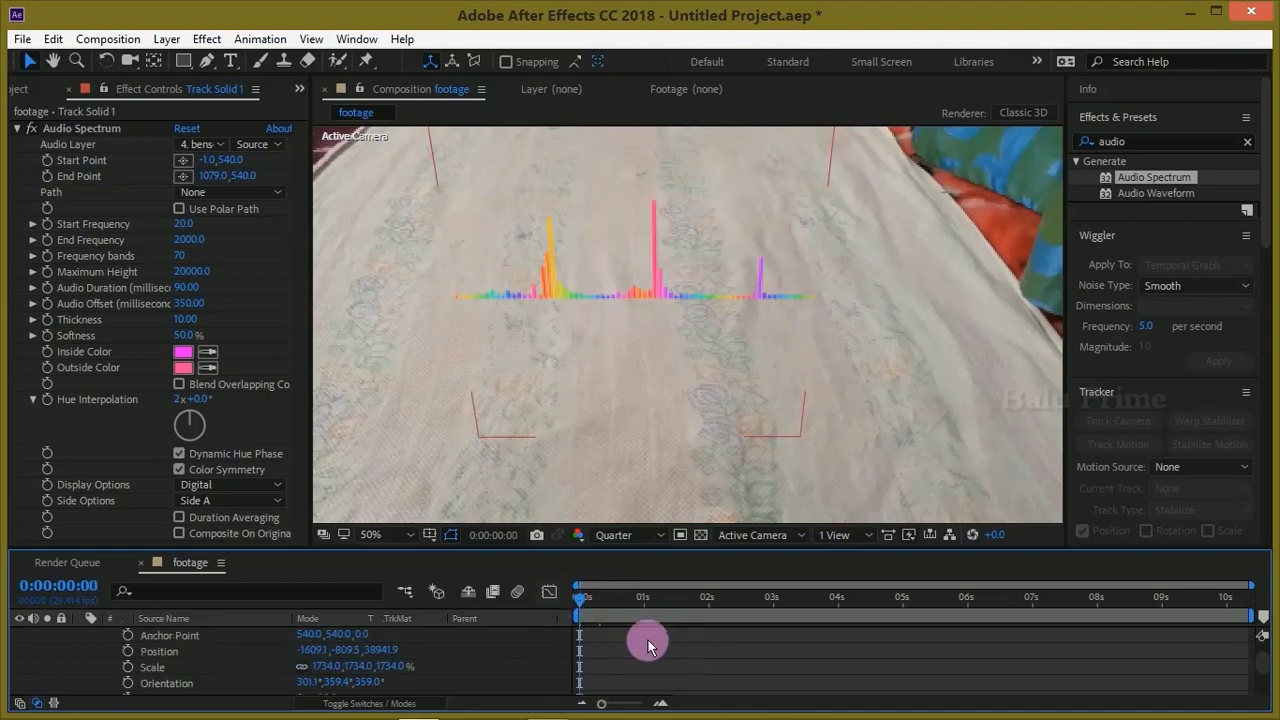
{"action": "scroll", "coordinate": [648, 640], "scroll_direction": "up", "scroll_amount": 2}
{"action": "left_click", "coordinate": [648, 636]}
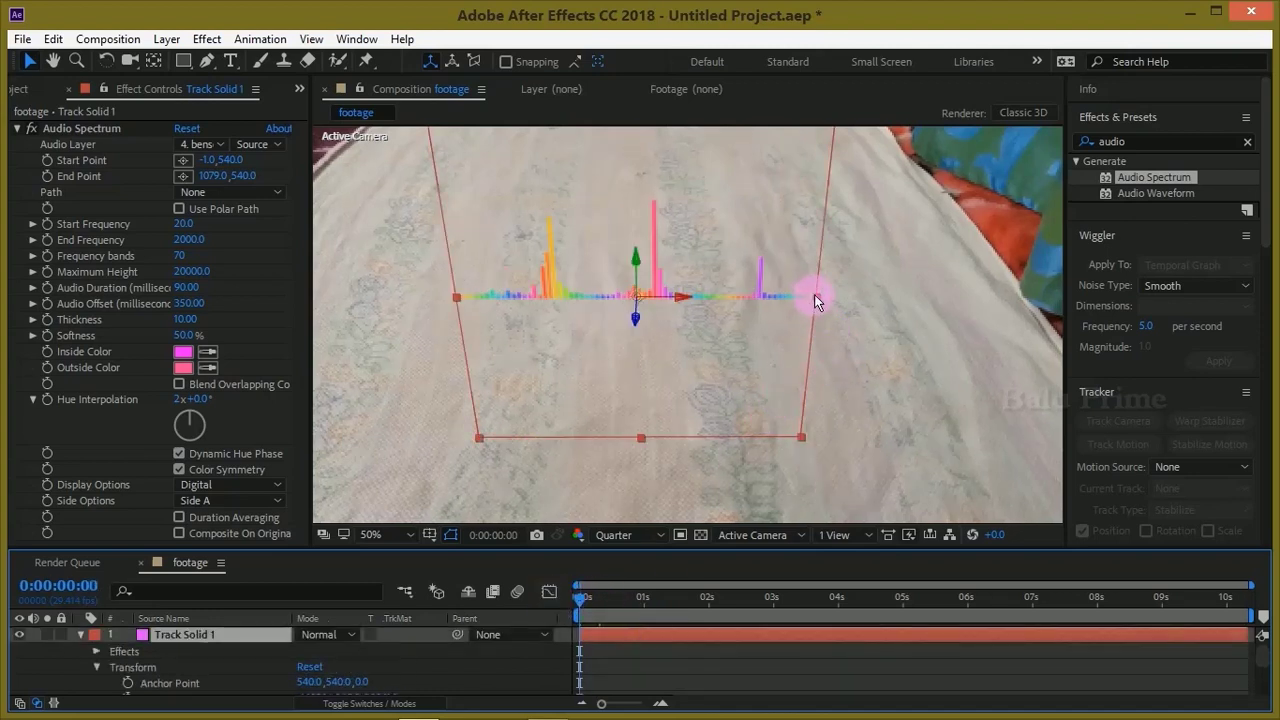
- Widen the spectrum solid, stop the preview and park the time around one second
{"action": "left_click_drag", "start_coordinate": [814, 294], "coordinate": [889, 309]}
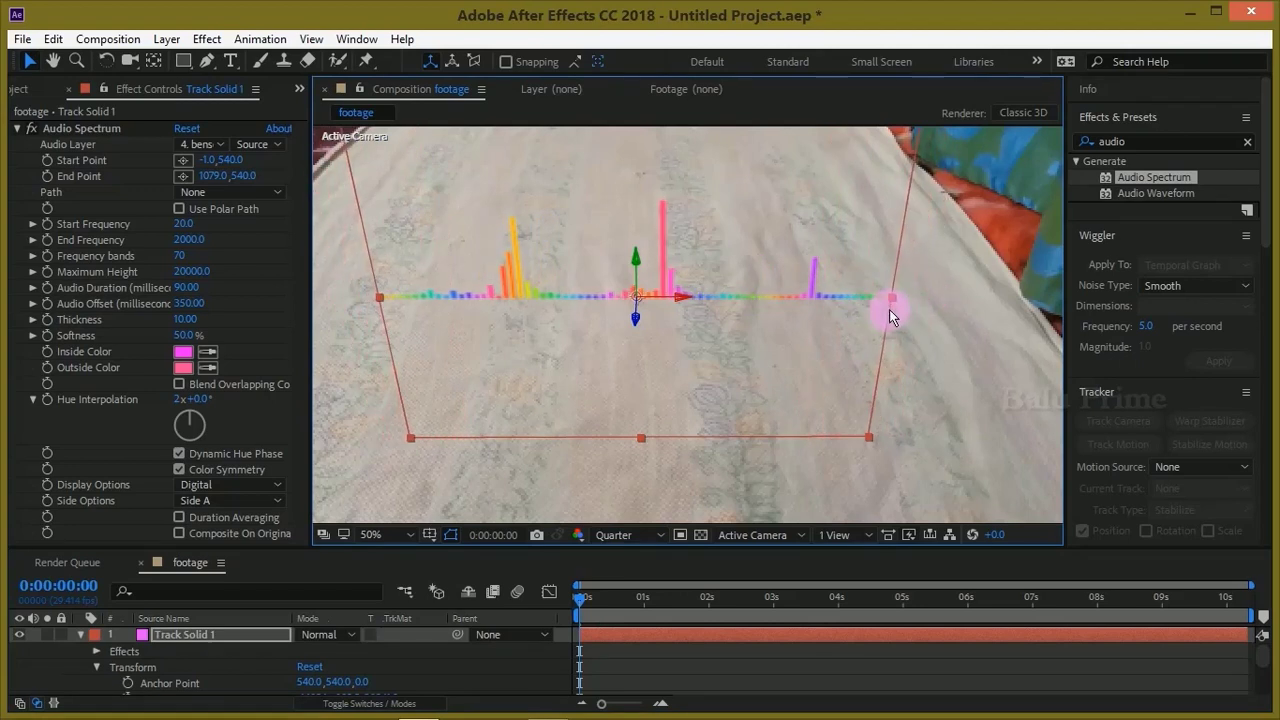
{"action": "key", "text": "space"}
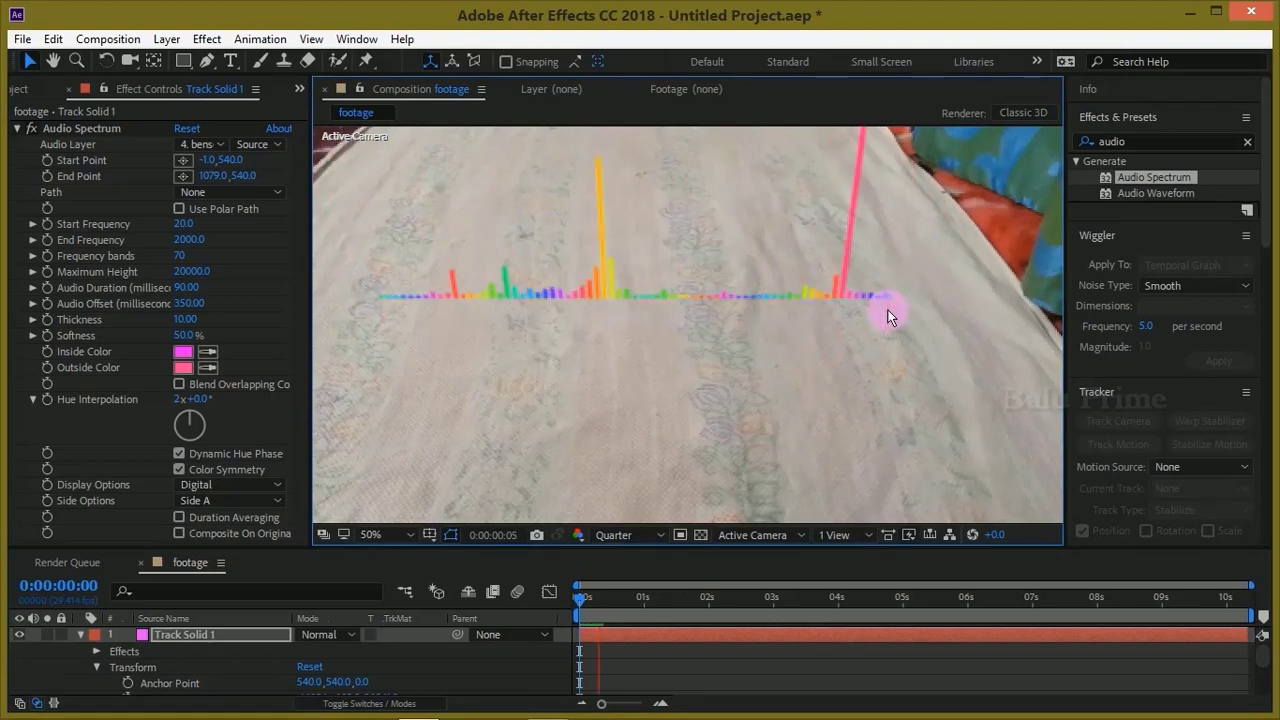
{"action": "scroll", "coordinate": [886, 309], "scroll_direction": "down", "scroll_amount": 2}
{"action": "left_click", "coordinate": [585, 612]}
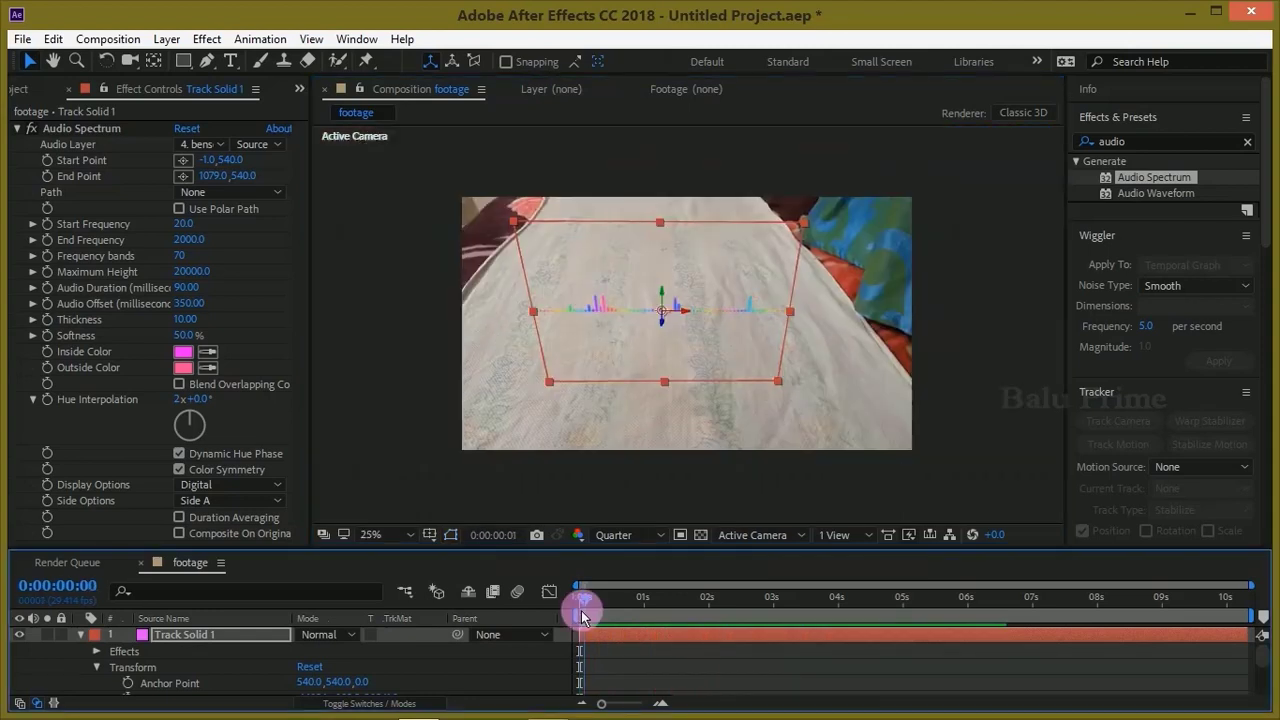
{"action": "left_click_drag", "start_coordinate": [582, 616], "coordinate": [651, 614]}
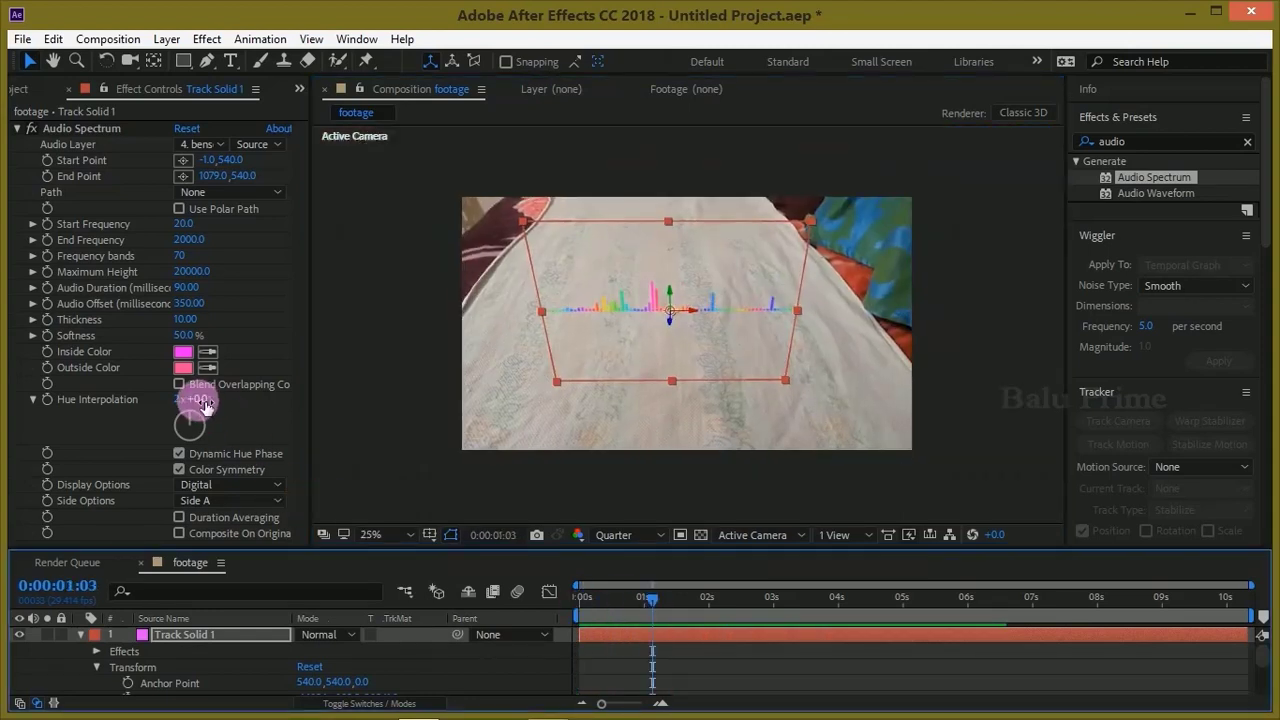
- Set Hue Interpolation to 3x+165°, Softness to 0% and Thickness to 15
{"action": "left_click_drag", "start_coordinate": [217, 401], "coordinate": [600, 395]}
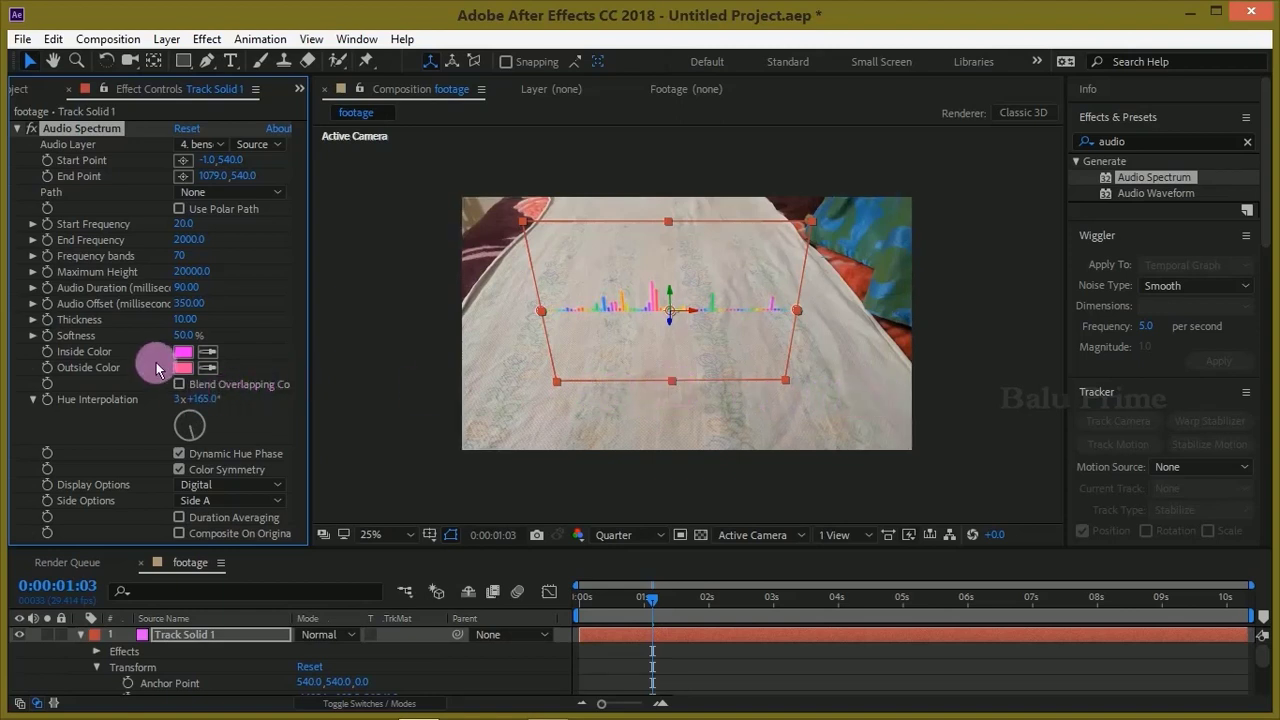
{"action": "left_click_drag", "start_coordinate": [189, 337], "coordinate": [8, 330]}
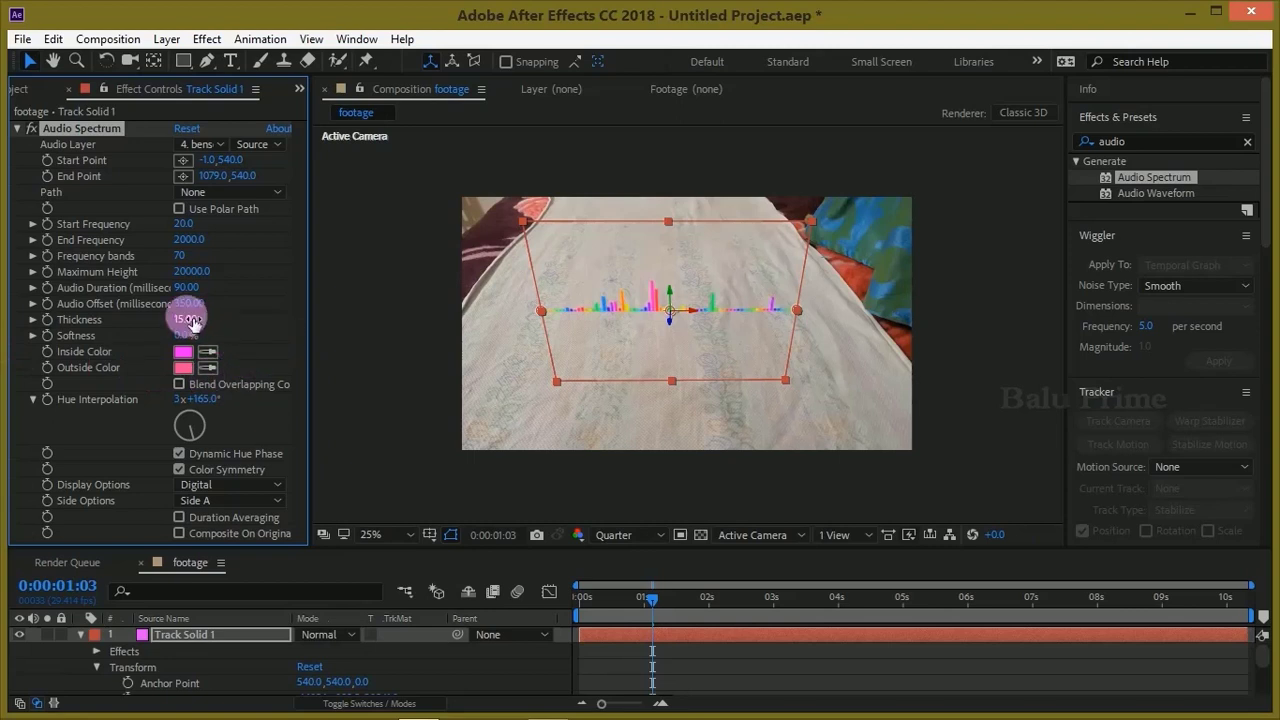
{"action": "left_click", "coordinate": [677, 372]}
{"action": "mouse_move", "coordinate": [660, 602]}
{"action": "left_mouse_down"}
{"action": "mouse_move", "coordinate": [617, 604]}
{"action": "mouse_move", "coordinate": [654, 603]}
{"action": "left_mouse_up"}
{"action": "left_click", "coordinate": [186, 634]}
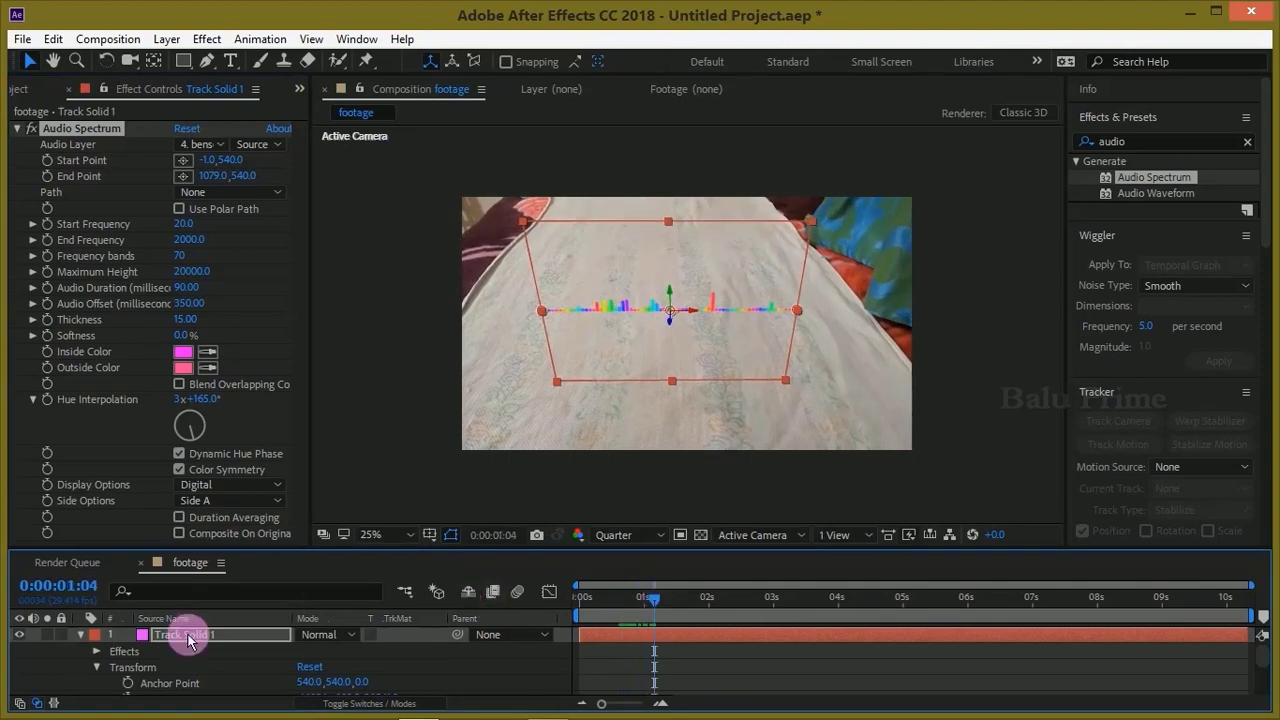
- Duplicate Track Solid 1 via Edit > Duplicate
{"action": "left_click", "coordinate": [80, 634]}
{"action": "left_click", "coordinate": [189, 635]}
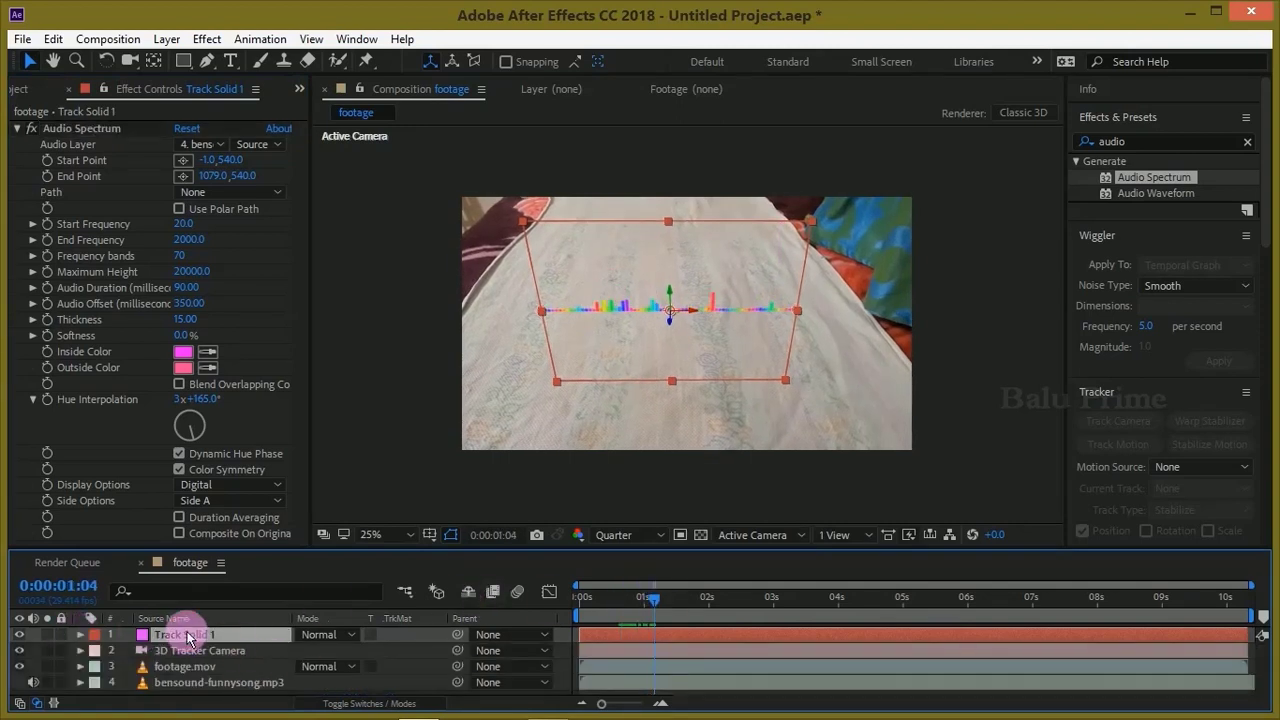
{"action": "left_click", "coordinate": [47, 39]}
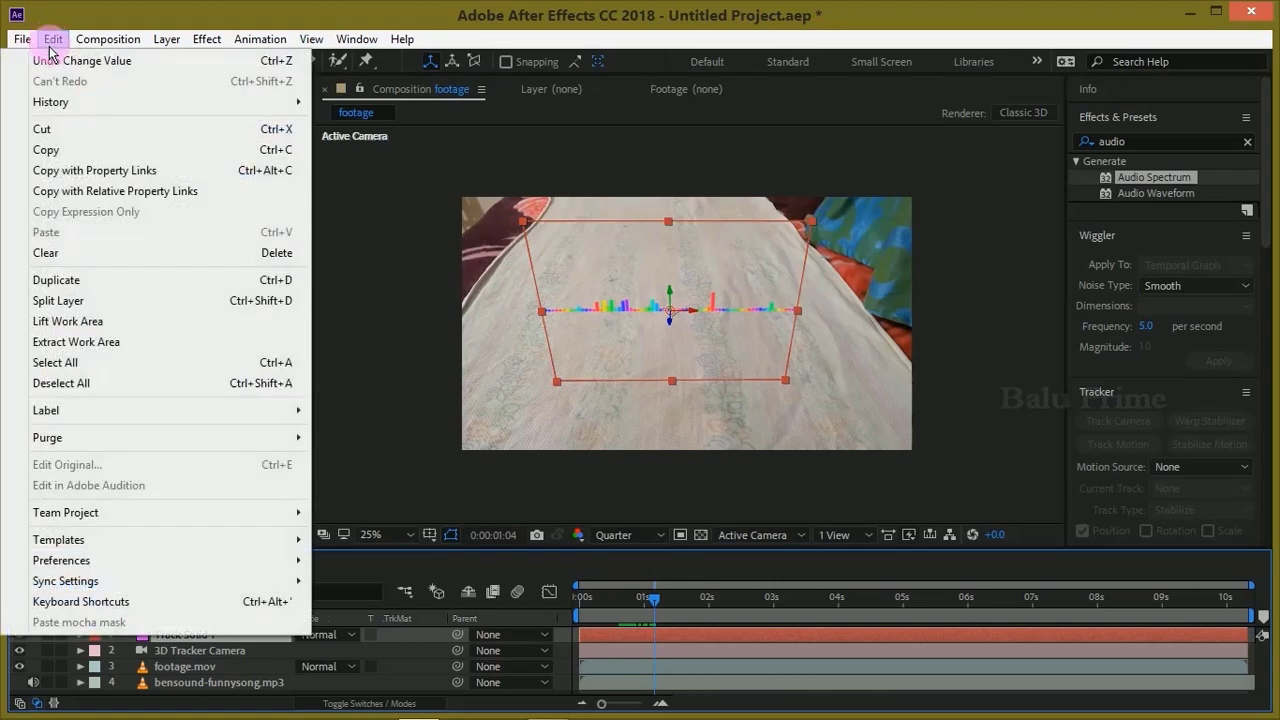
{"action": "left_click", "coordinate": [77, 279]}
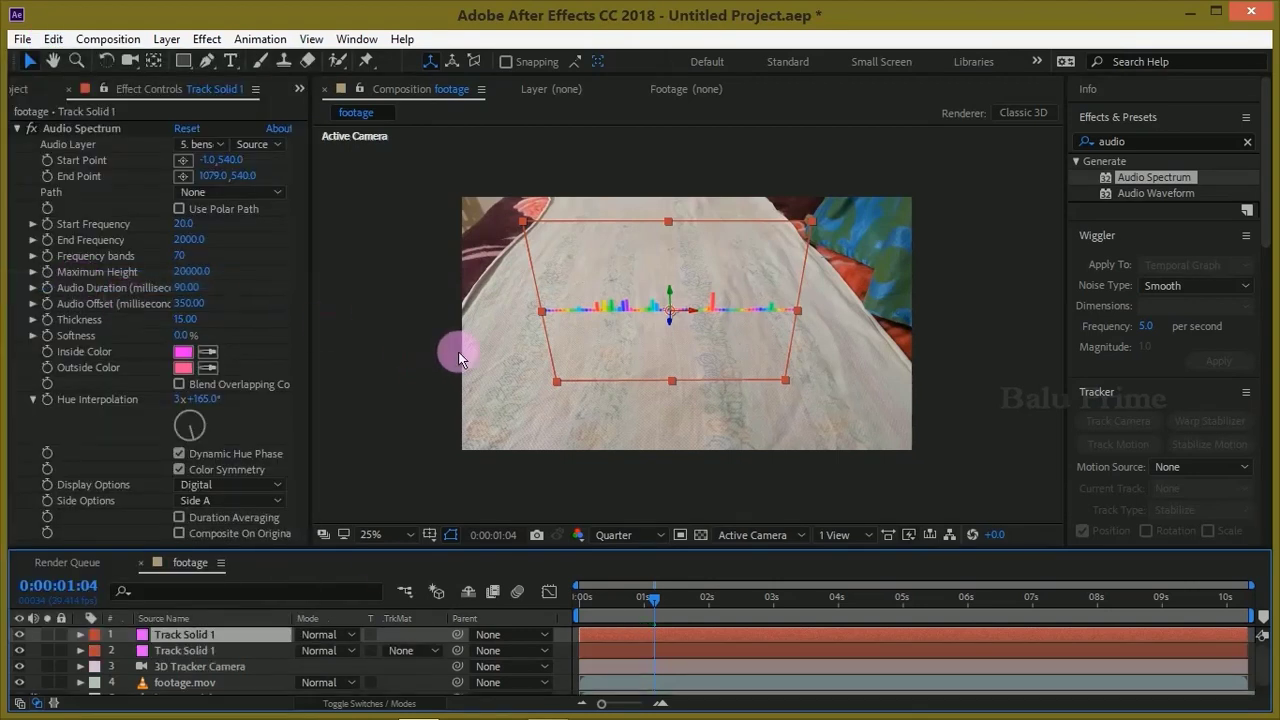
- Set the duplicate's X Rotation to -180° and check the bars at two seconds
{"action": "left_click", "coordinate": [193, 651]}
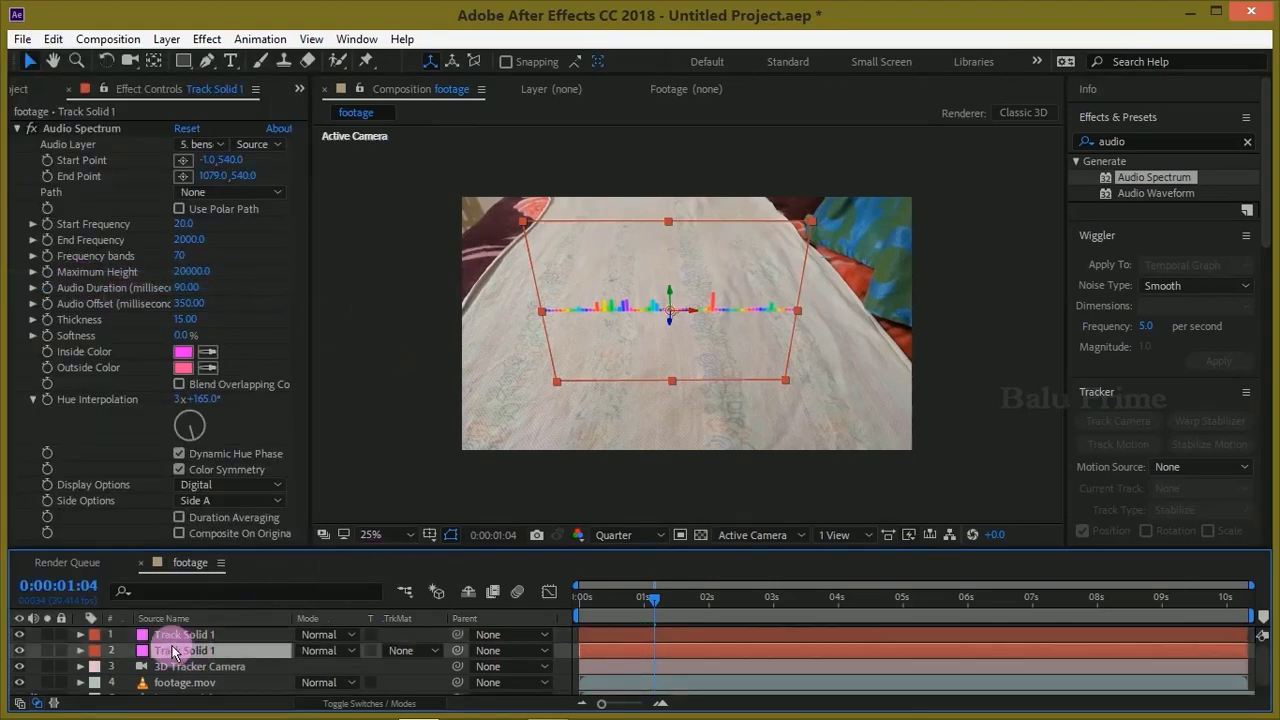
{"action": "left_click", "coordinate": [82, 651]}
{"action": "scroll", "coordinate": [268, 655], "scroll_direction": "down", "scroll_amount": 5}
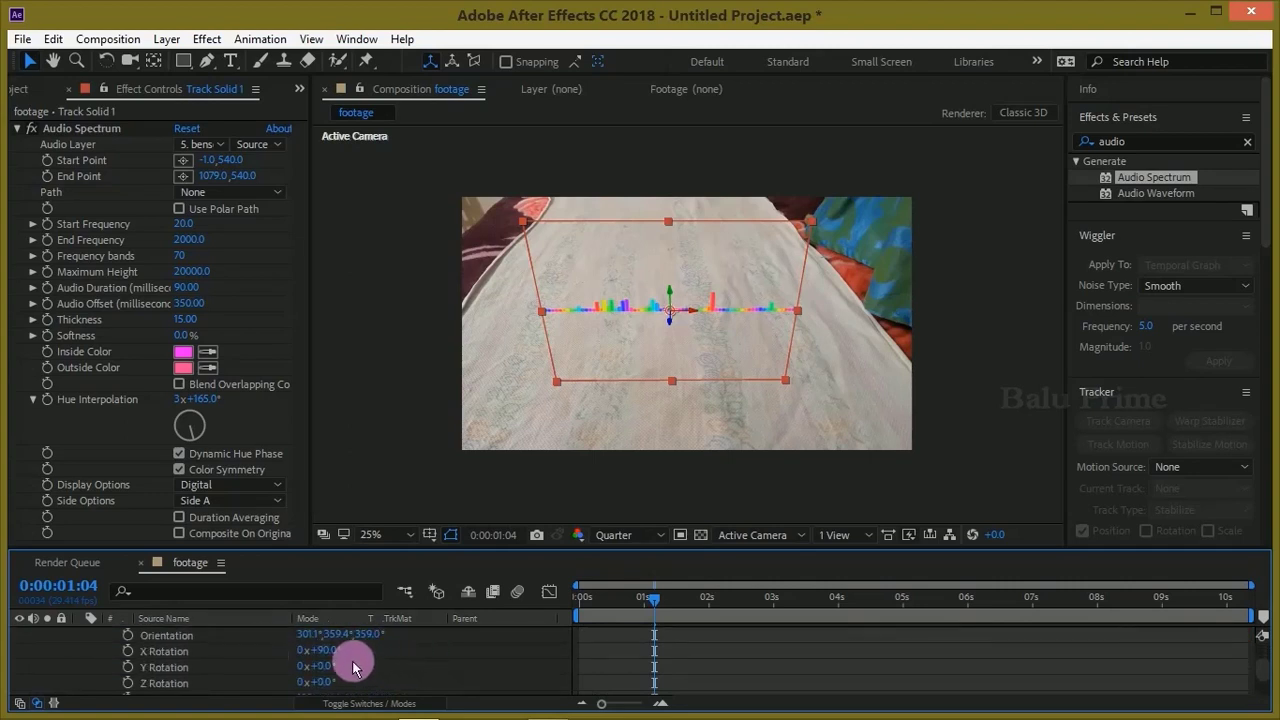
{"action": "left_click_drag", "start_coordinate": [338, 655], "coordinate": [434, 642]}
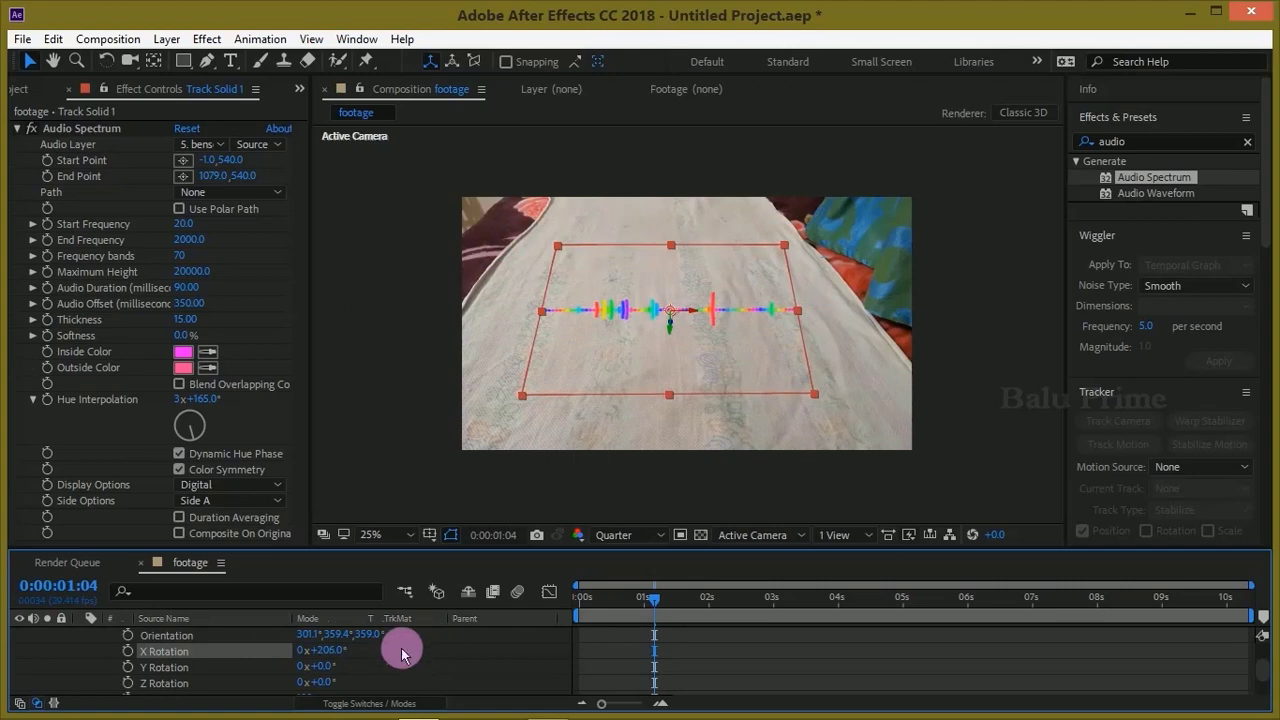
{"action": "left_click", "coordinate": [329, 651]}
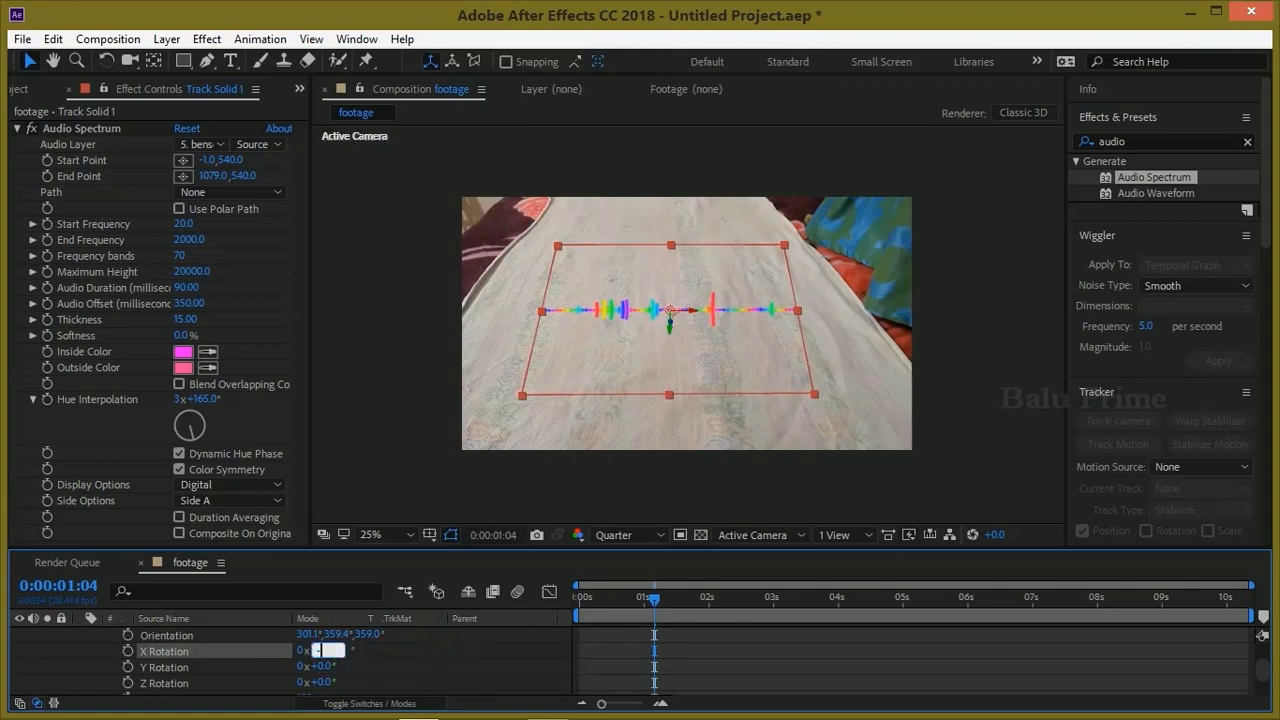
{"action": "type", "text": "-180"}
{"action": "key", "text": "Return"}
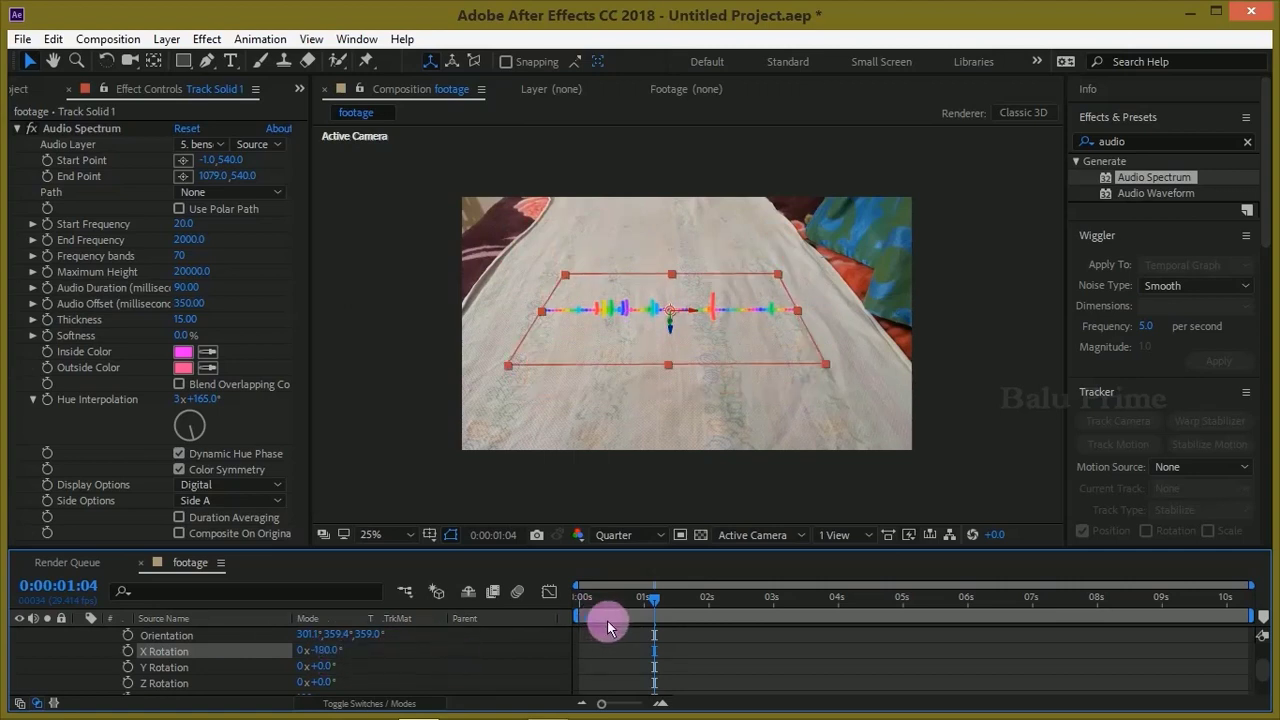
{"action": "left_click_drag", "start_coordinate": [658, 601], "coordinate": [718, 611]}
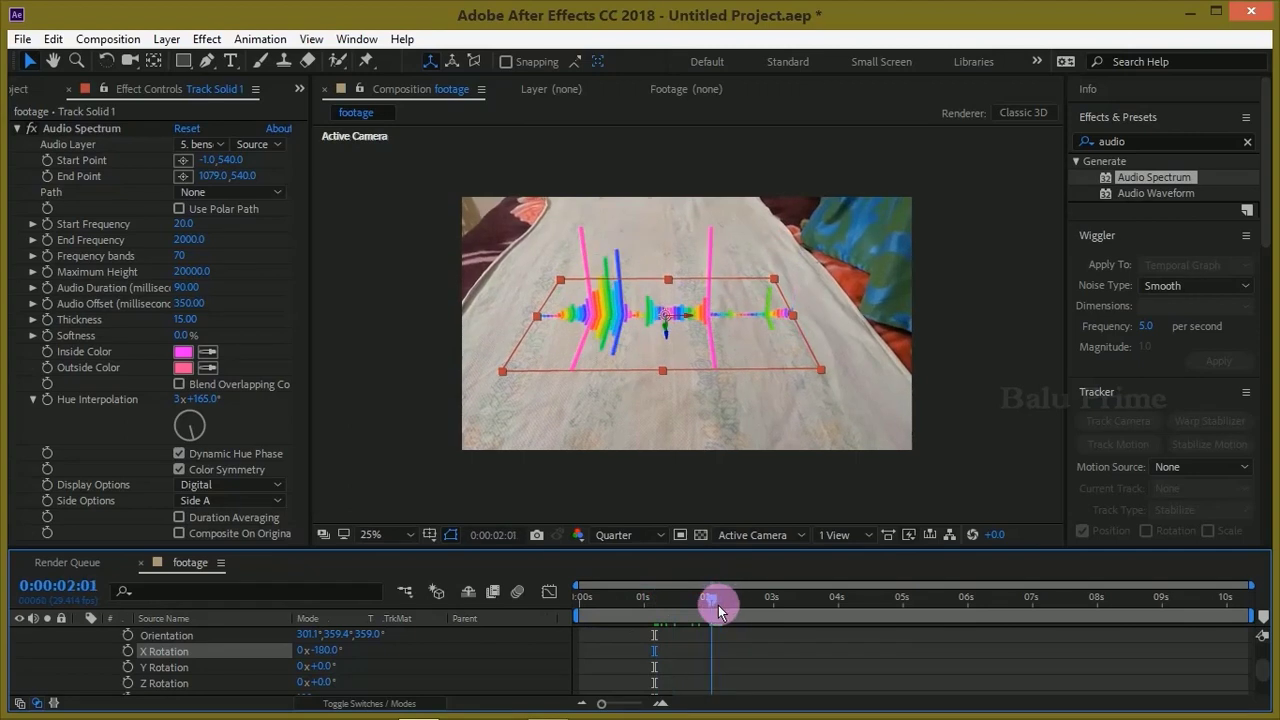
- Set the duplicate spectrum's Hue Interpolation to 0x+0°
{"action": "scroll", "coordinate": [238, 600], "scroll_direction": "up", "scroll_amount": 3}
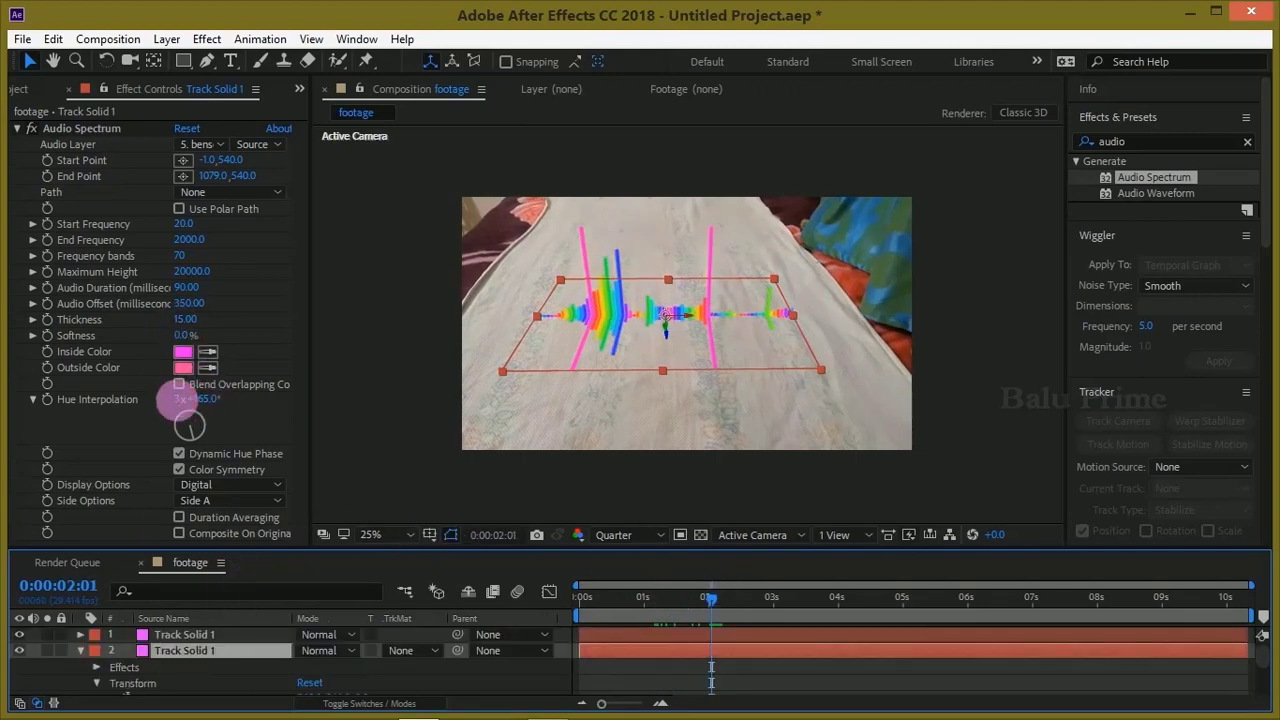
{"action": "left_click_drag", "start_coordinate": [178, 399], "coordinate": [215, 415]}
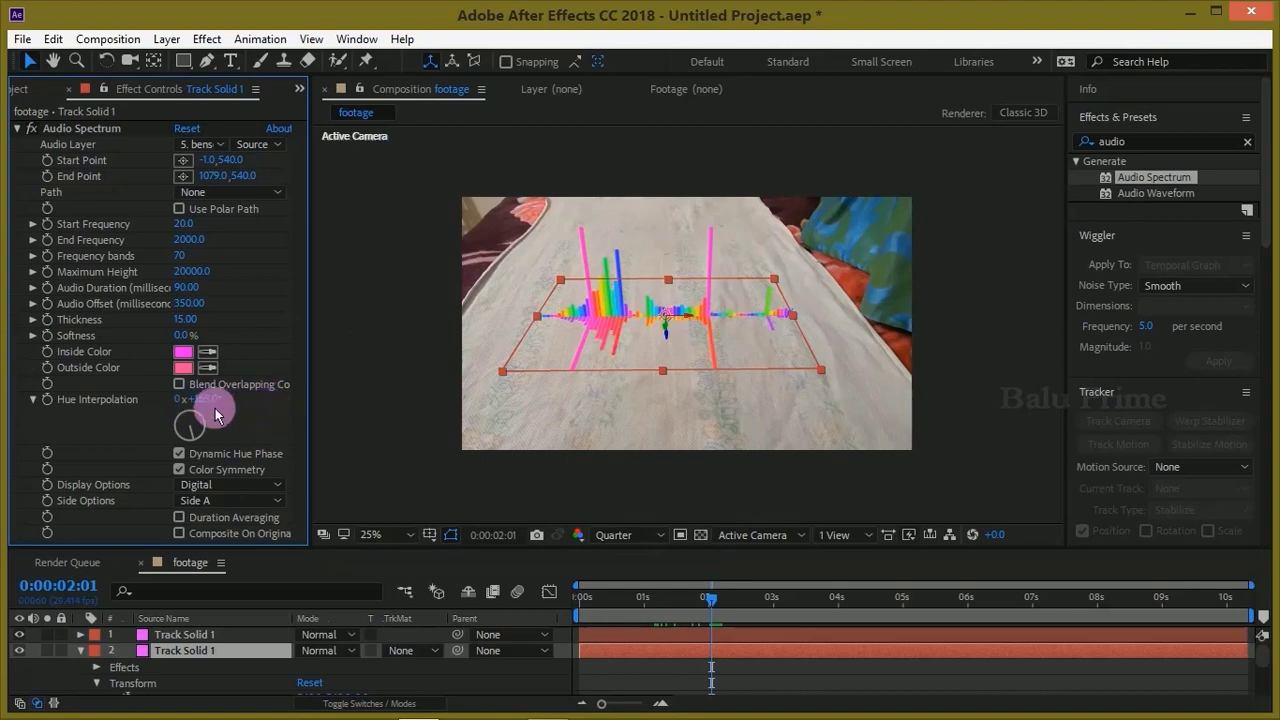
{"action": "left_click", "coordinate": [232, 404]}
- Set the duplicate's Inside and Outside Colors to black, 000000
{"action": "left_click", "coordinate": [183, 351]}
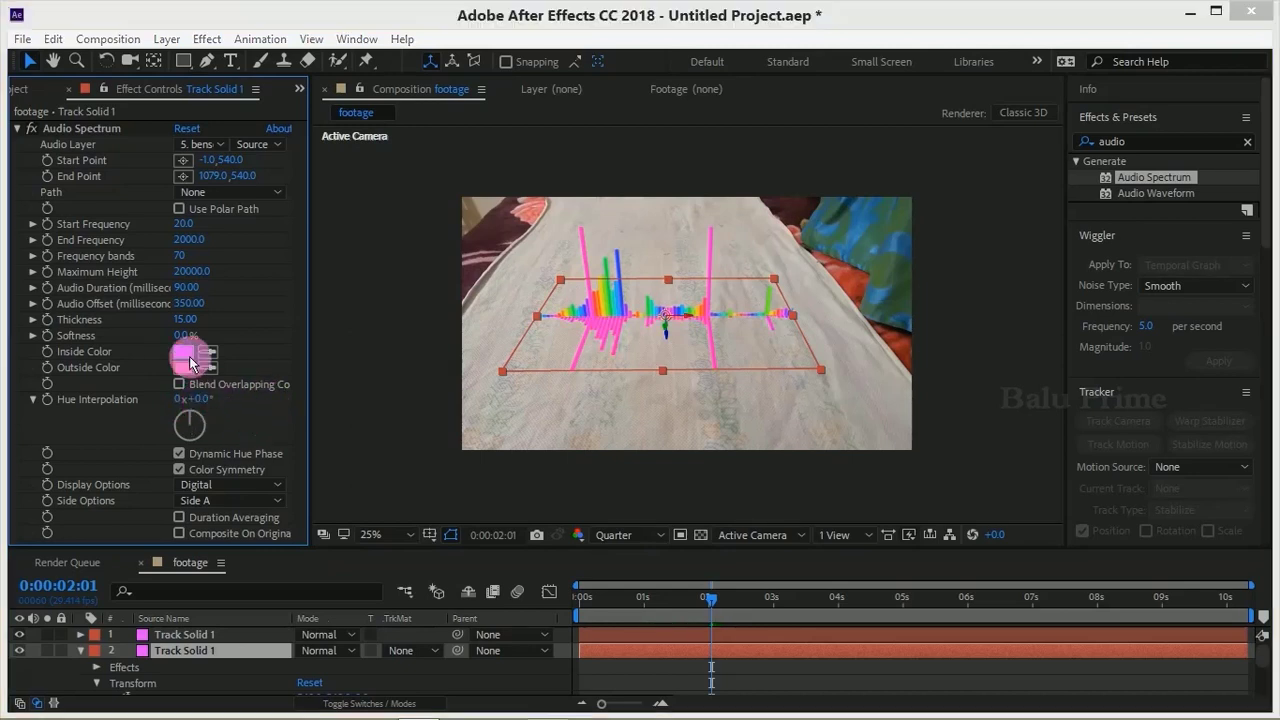
{"action": "left_click", "coordinate": [493, 200]}
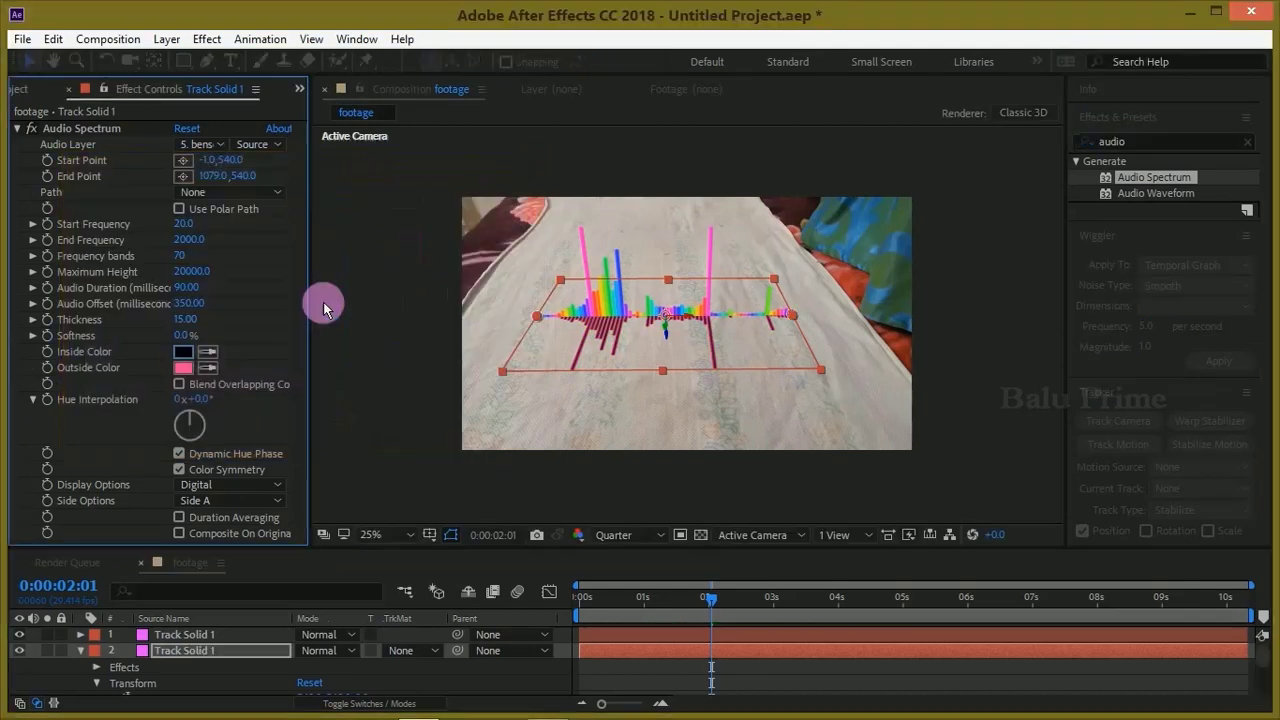
{"action": "left_click", "coordinate": [188, 372]}
{"action": "type", "text": "000000"}
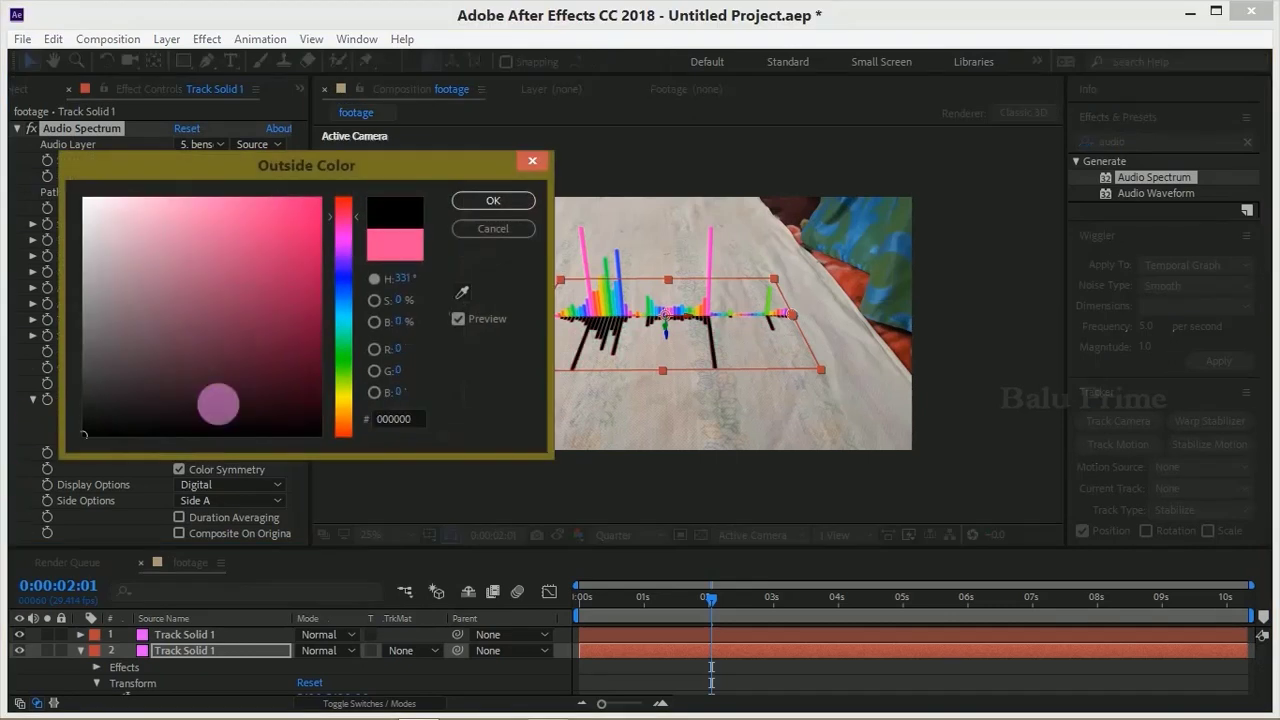
{"action": "left_click", "coordinate": [515, 204]}
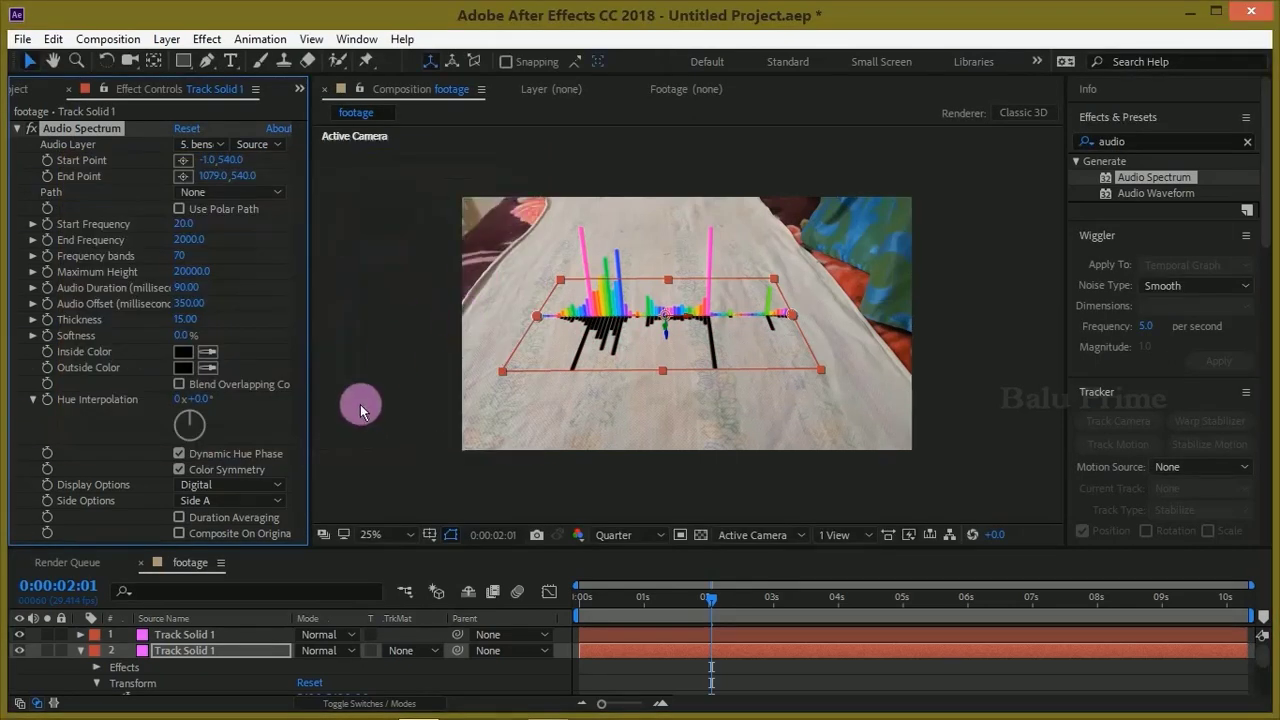
- Set the black duplicate spectrum layer (layer 2) to 50% opacity and play a preview
{"action": "left_click", "coordinate": [187, 660]}
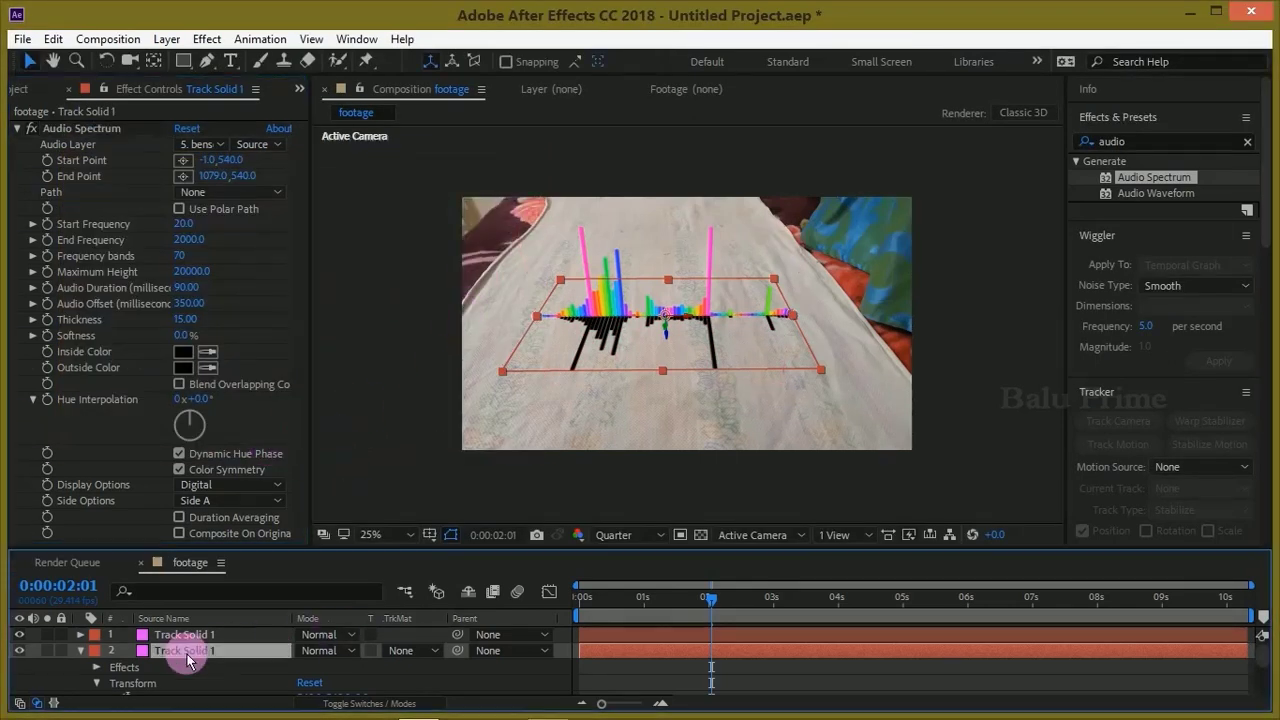
{"action": "key", "text": "t"}
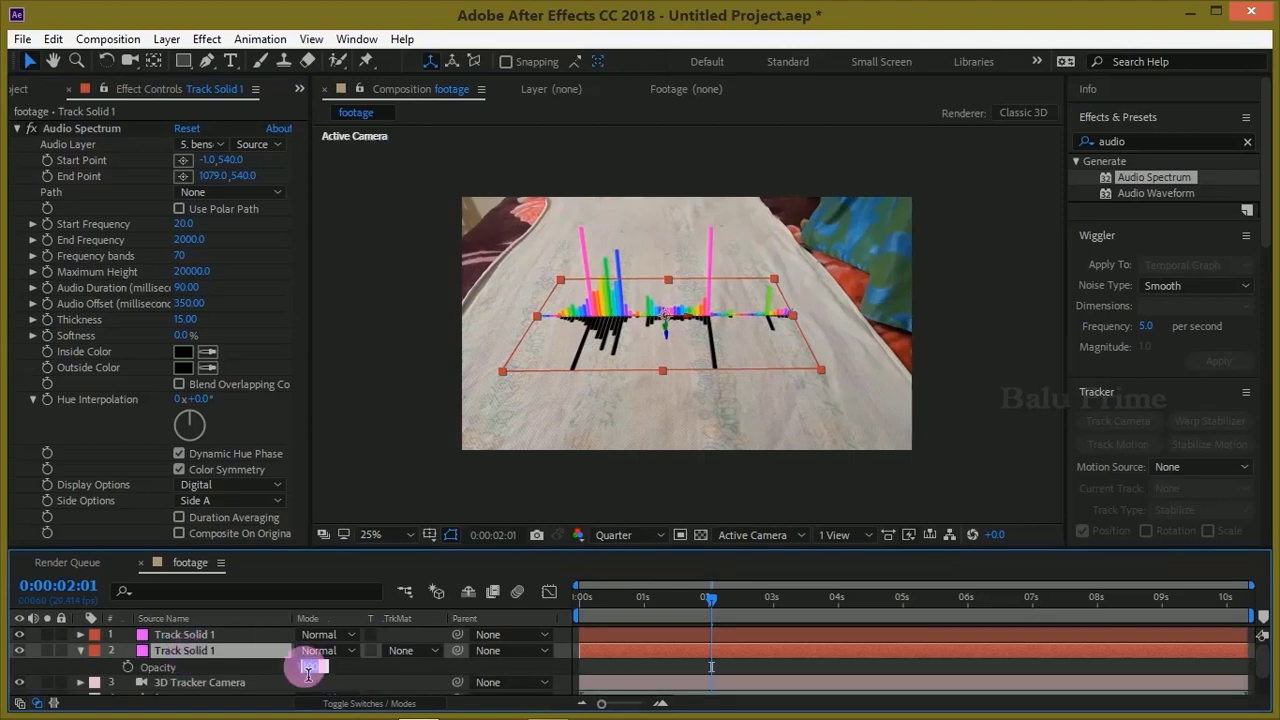
{"action": "key", "text": "Return"}
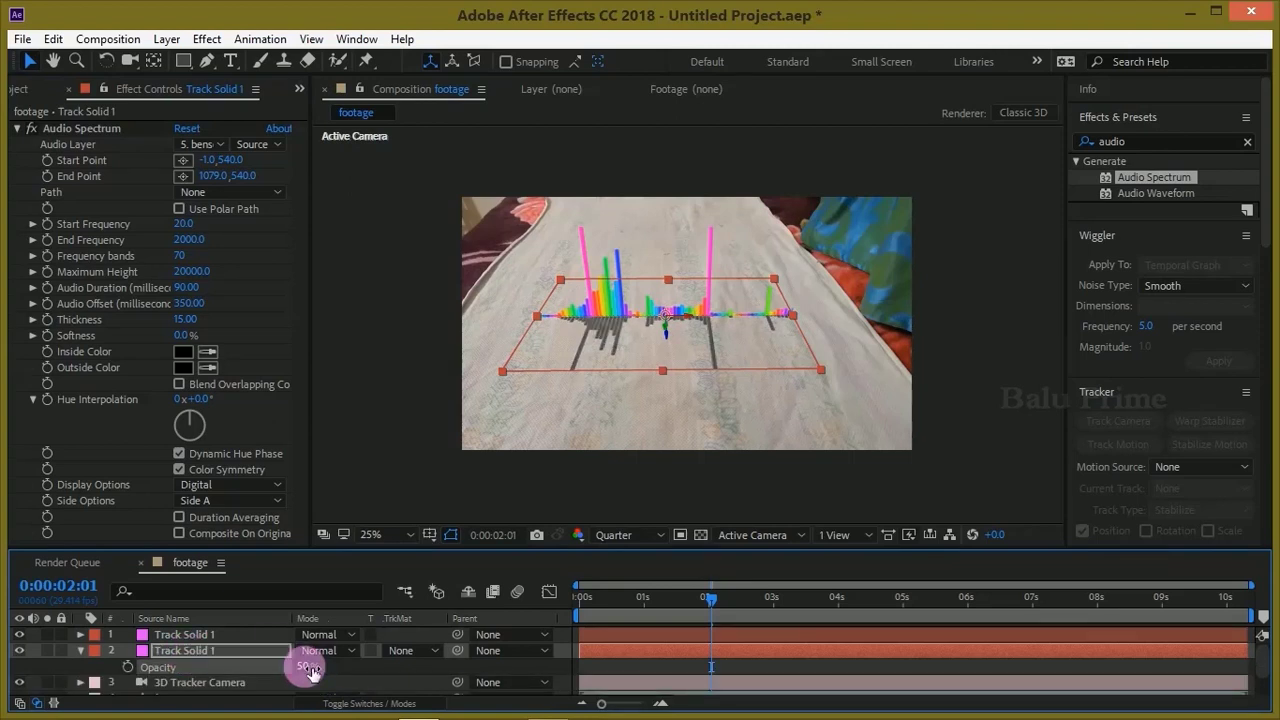
{"action": "scroll", "coordinate": [598, 318], "scroll_direction": "up", "scroll_amount": 2}
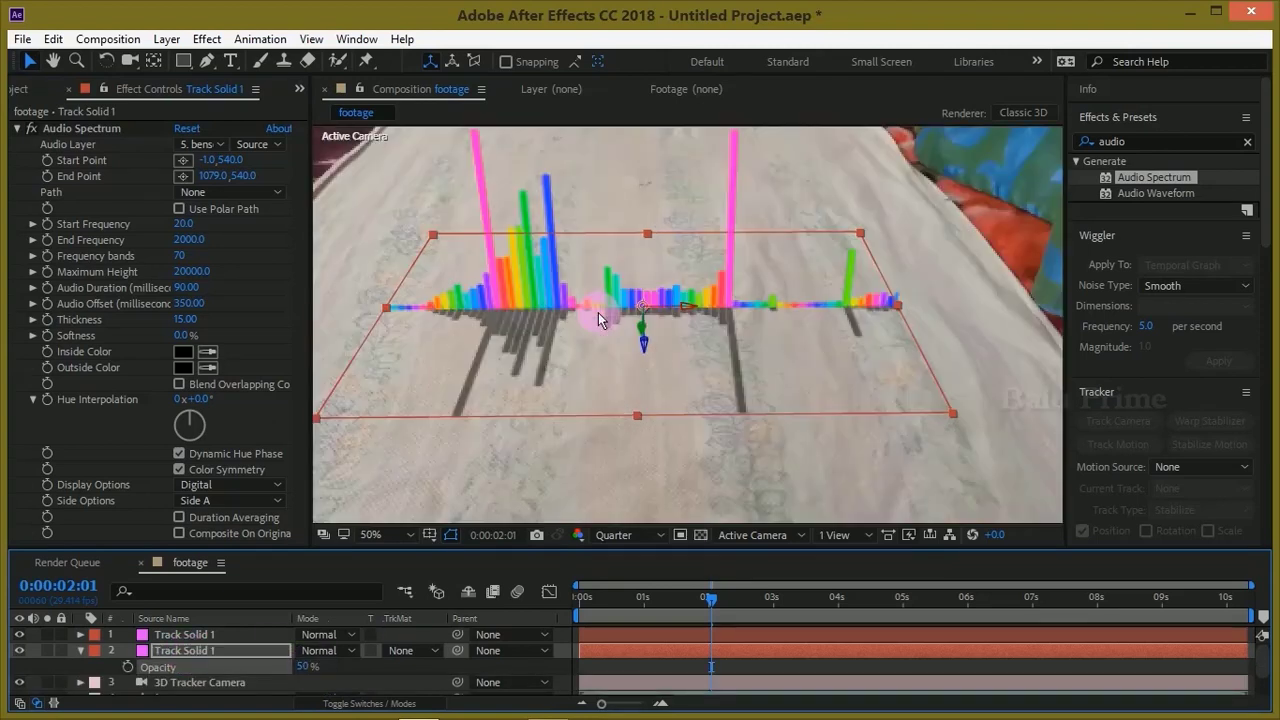
{"action": "key", "text": "space"}
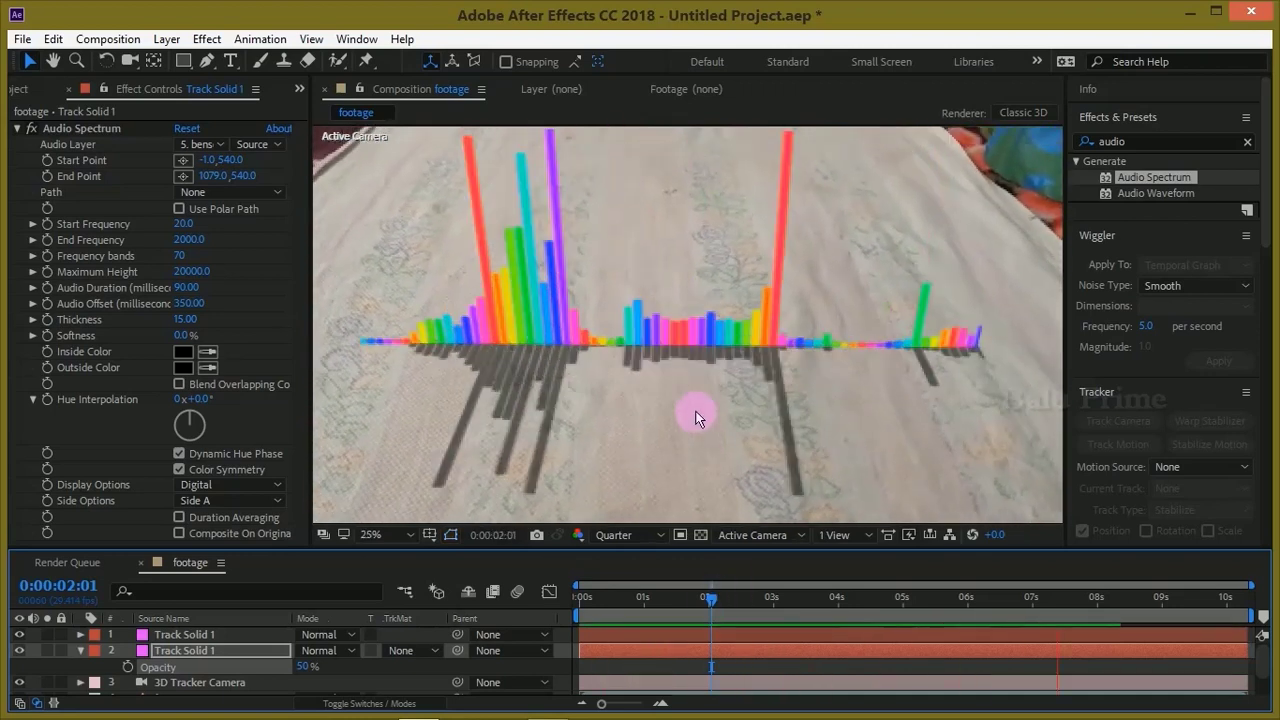
{"action": "scroll", "coordinate": [697, 418], "scroll_direction": "down", "scroll_amount": 2}
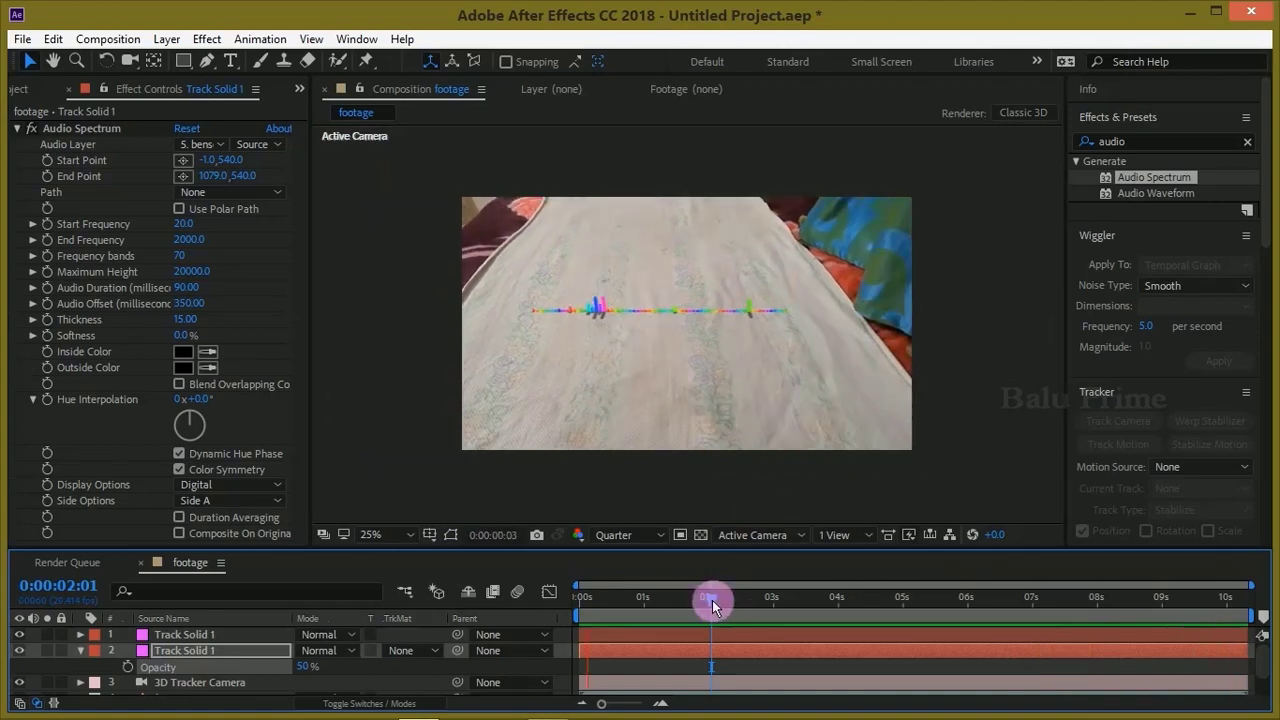